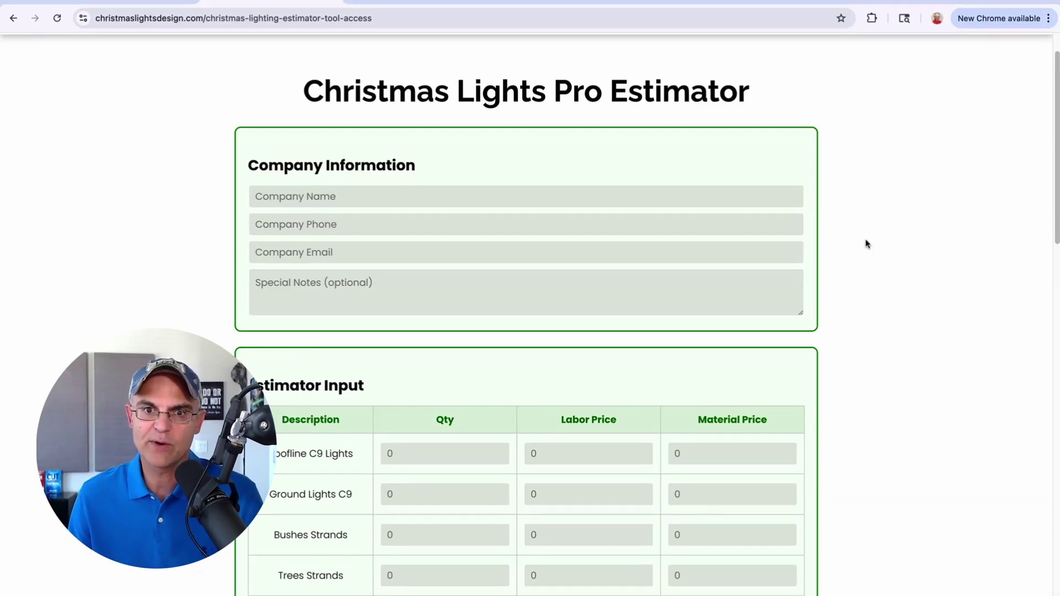
pyautogui.scroll(-4, 877, 302)
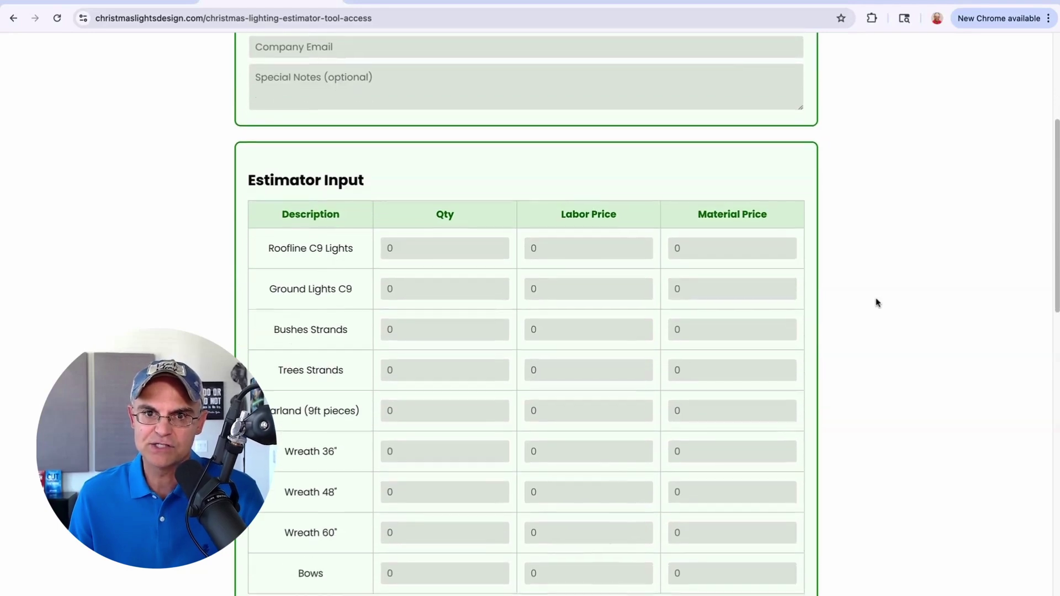
pyautogui.scroll(-2, 877, 301)
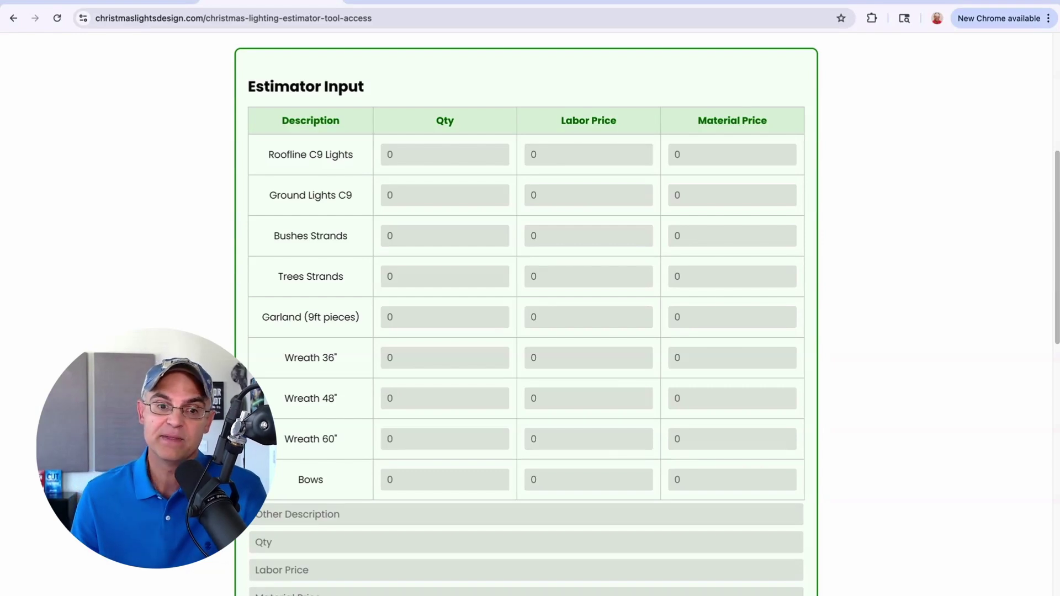
pyautogui.scroll(-2, 813, 319)
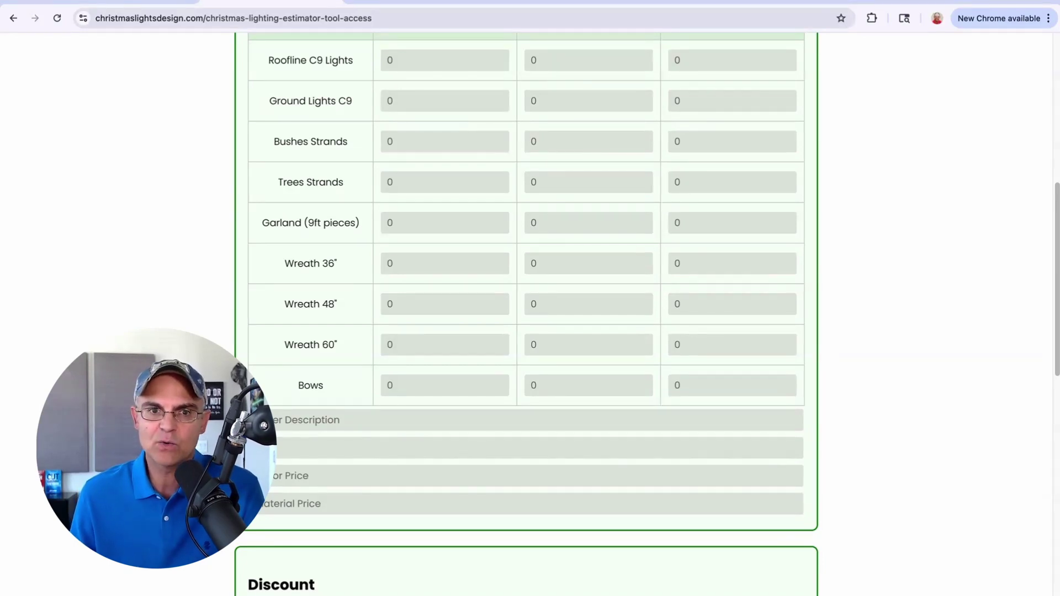
pyautogui.scroll(2, 797, 373)
pyautogui.scroll(-4, 797, 373)
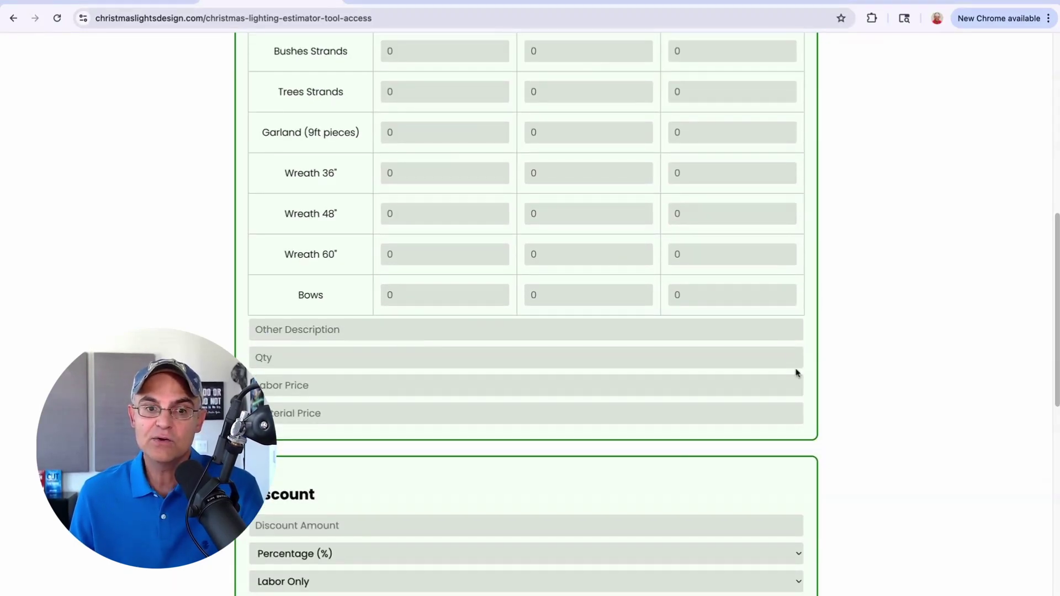
pyautogui.click(353, 329)
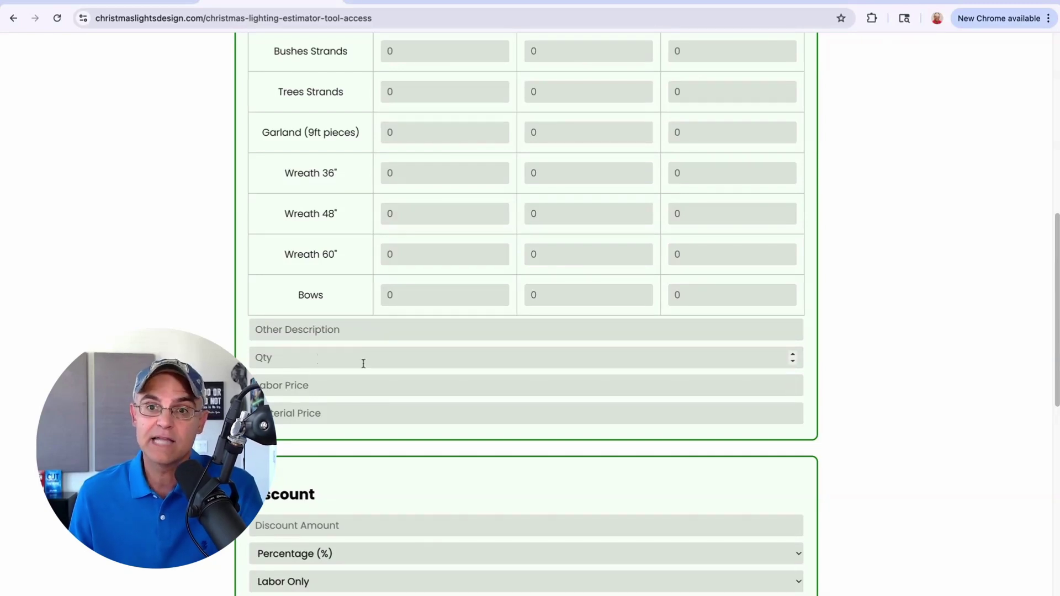
pyautogui.scroll(-1, 884, 380)
pyautogui.scroll(-4, 884, 380)
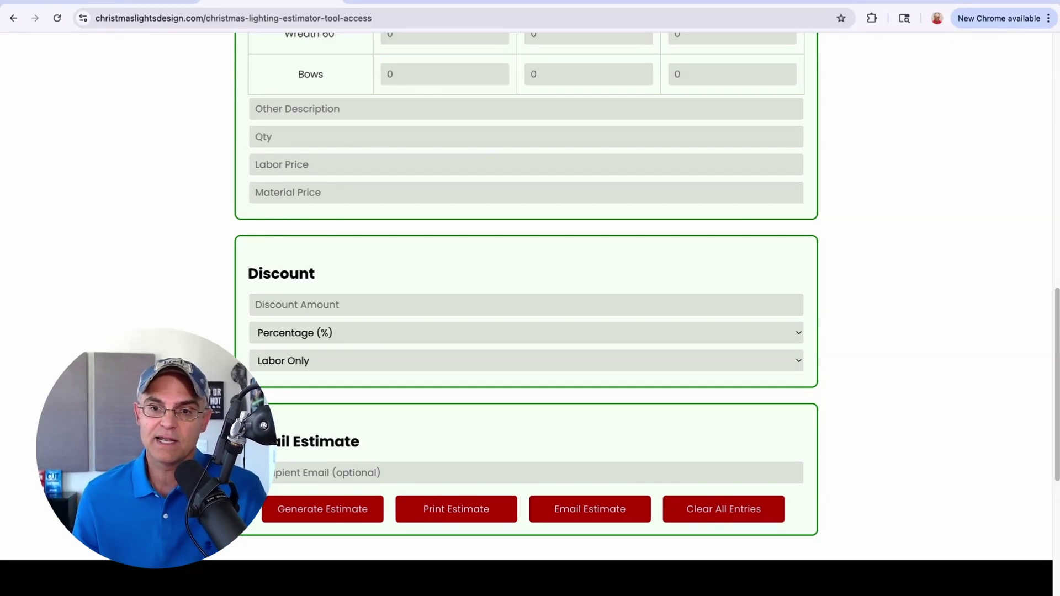
pyautogui.scroll(-1, 887, 450)
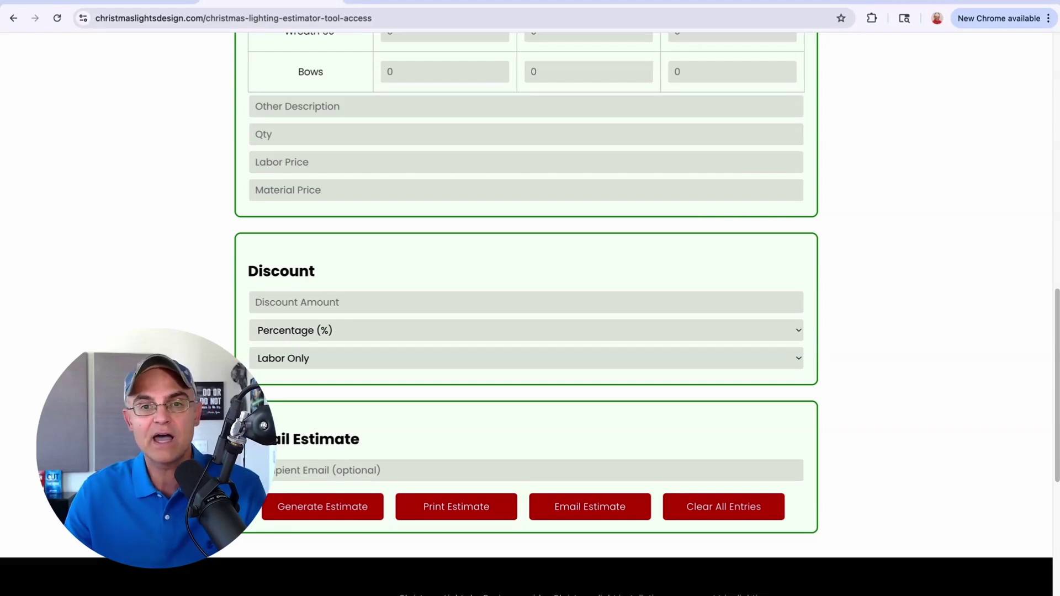
pyautogui.scroll(10, 530, 310)
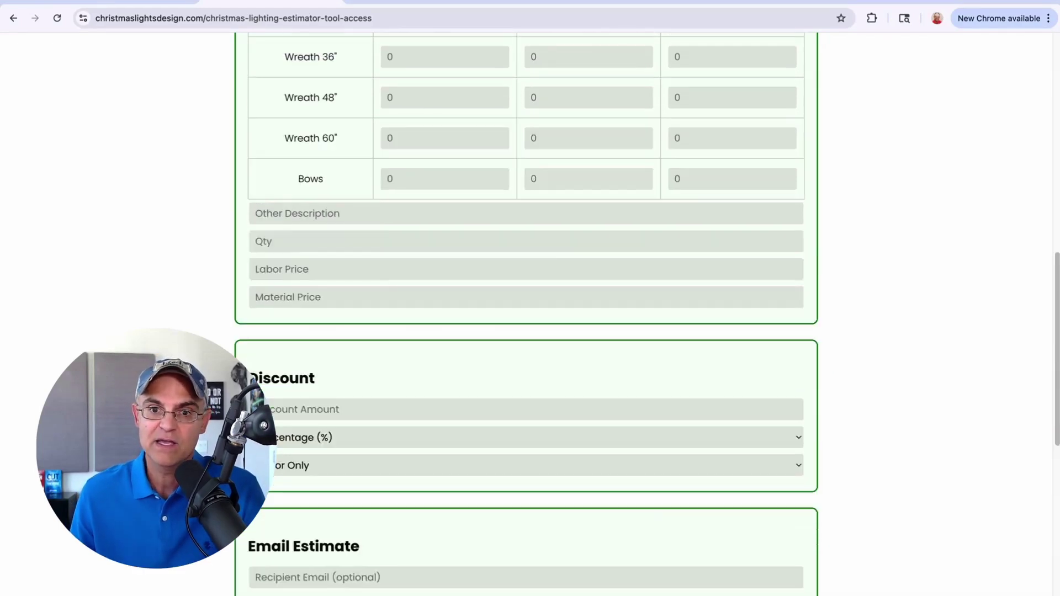
# Step: Fill in the company name 'Lighting Company Main', the company phone number and the company e-mail address
pyautogui.scroll(5, 530, 309)
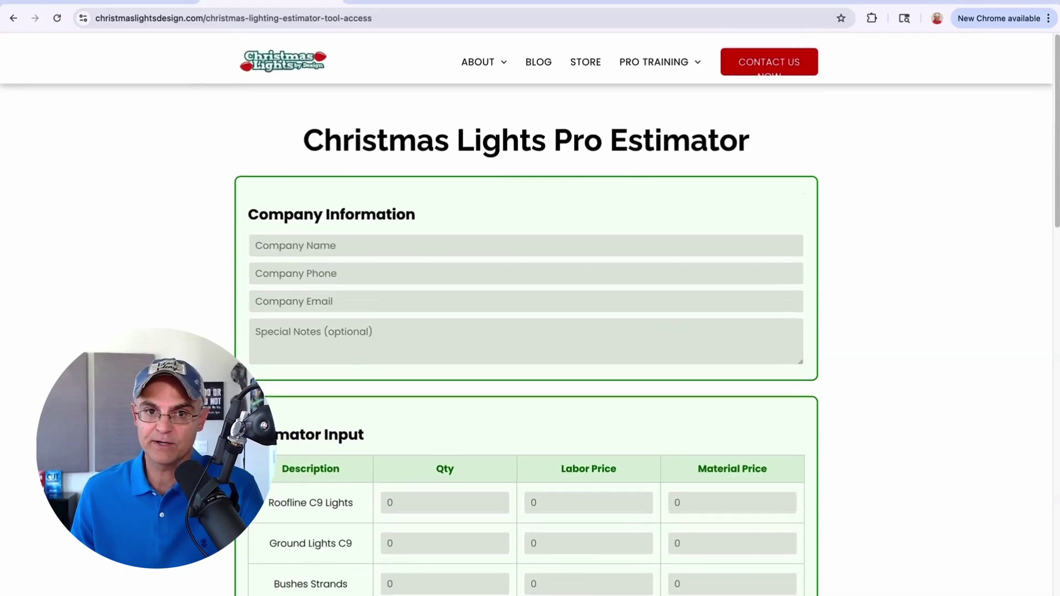
pyautogui.scroll(-1, 530, 309)
pyautogui.scroll(1, 530, 309)
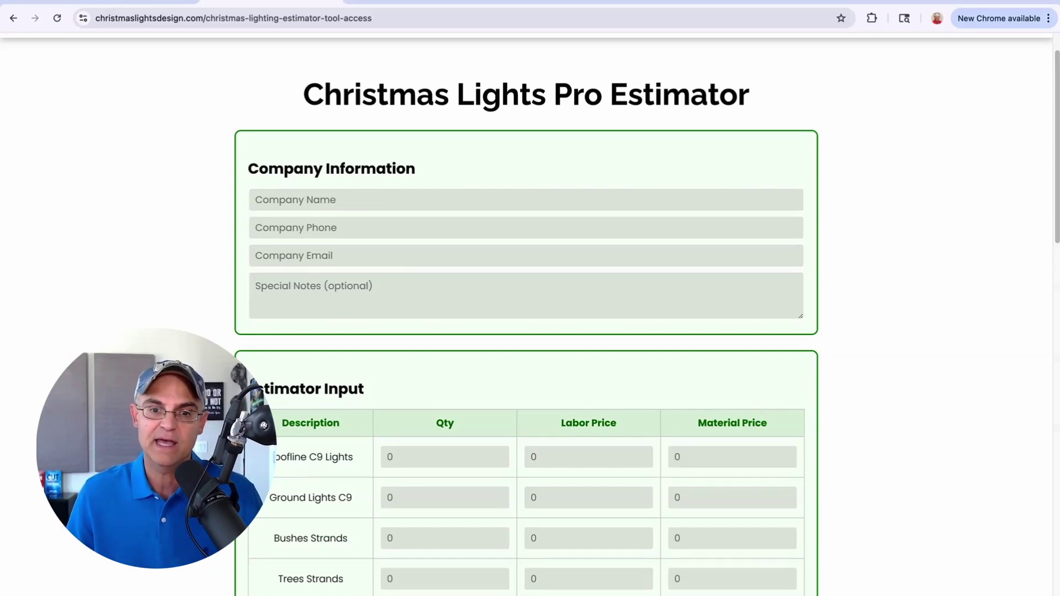
pyautogui.scroll(-3, 822, 431)
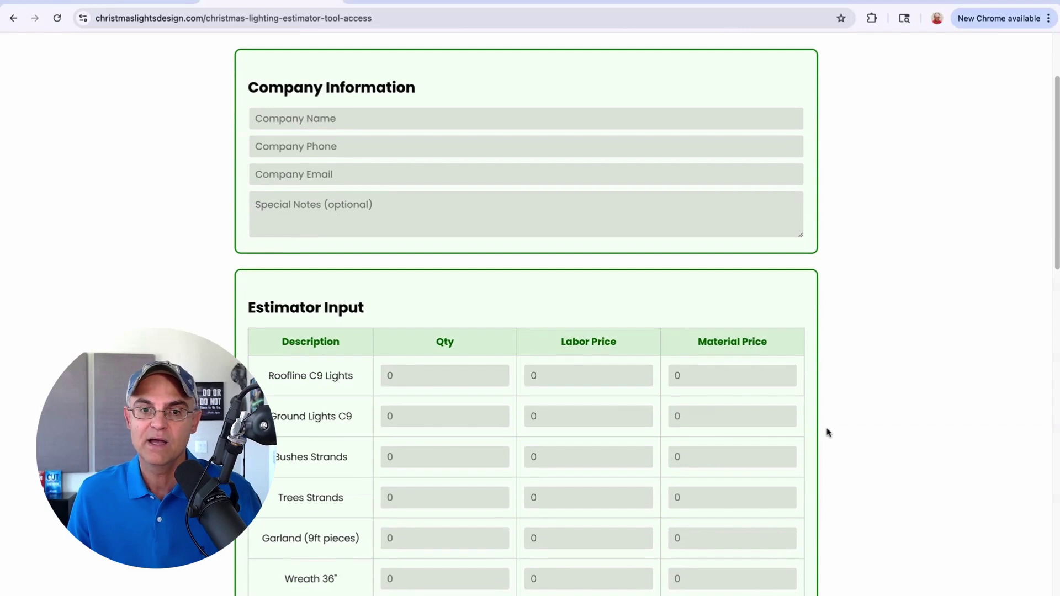
pyautogui.scroll(-5, 829, 432)
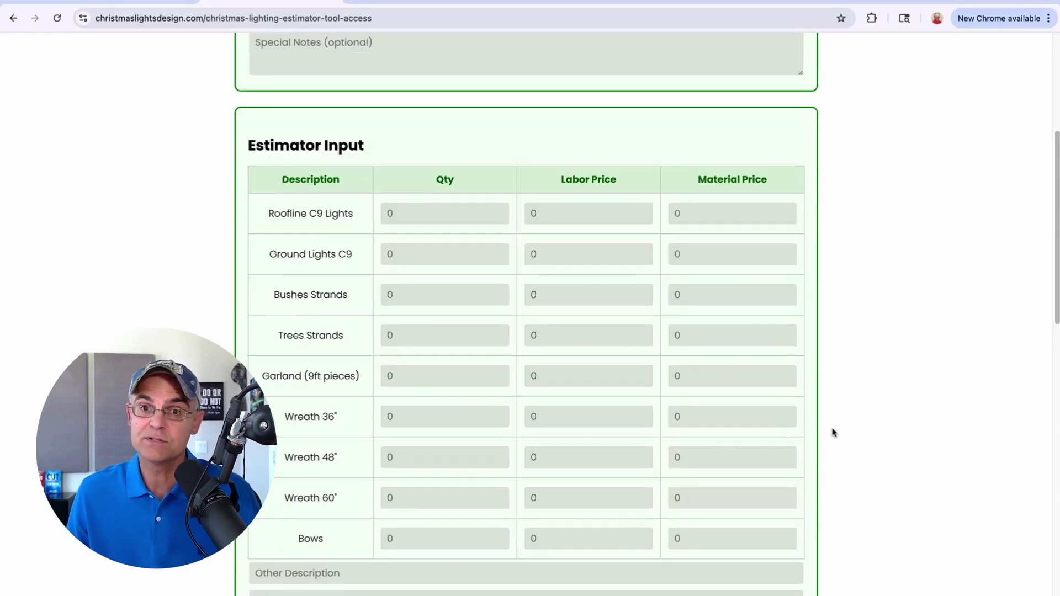
pyautogui.scroll(10, 834, 432)
pyautogui.click(374, 243)
pyautogui.click(395, 280)
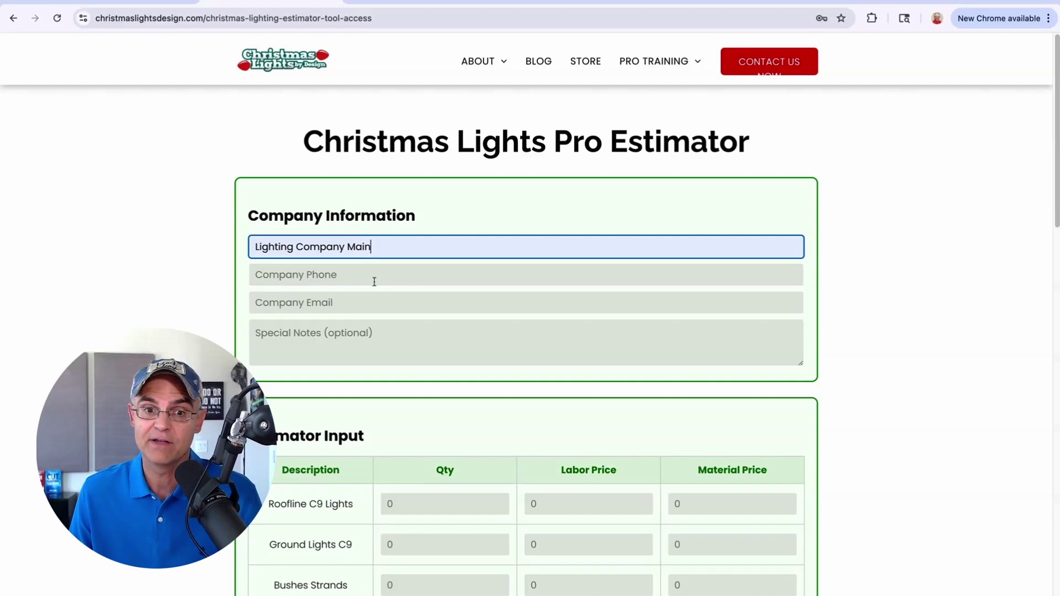
pyautogui.click(372, 280)
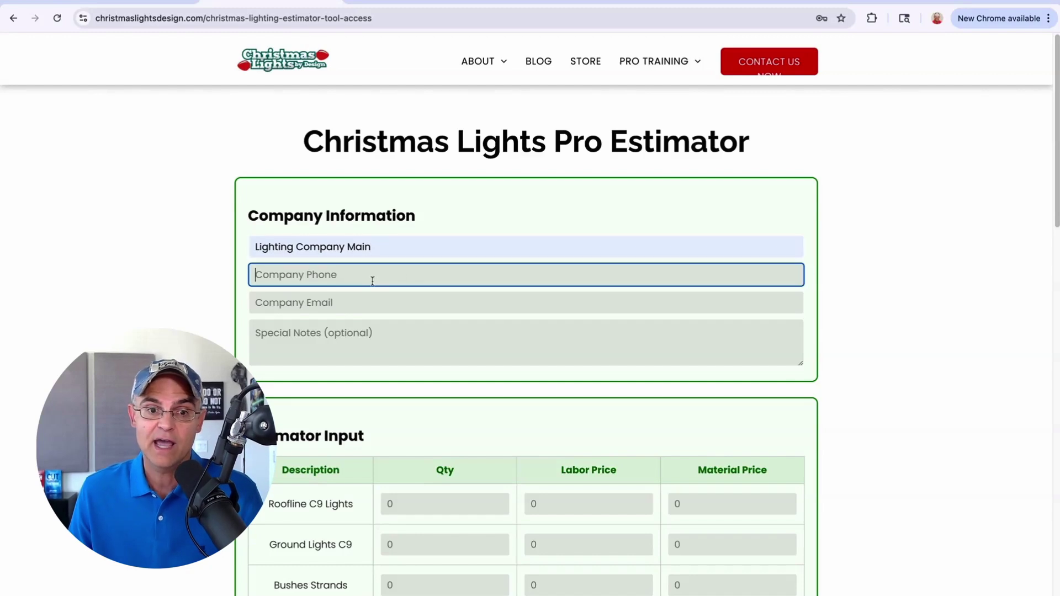
pyautogui.click(357, 304)
pyautogui.click(353, 319)
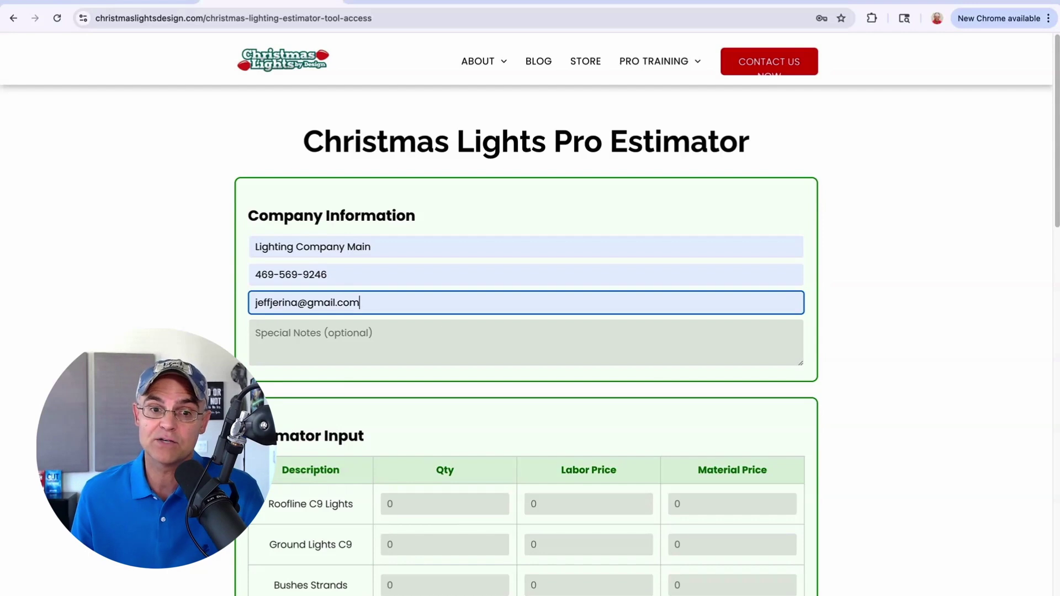
# Step: Add the note 'This project includes installation, removal, and materials.' and scroll down to the estimator table
pyautogui.click(399, 337)
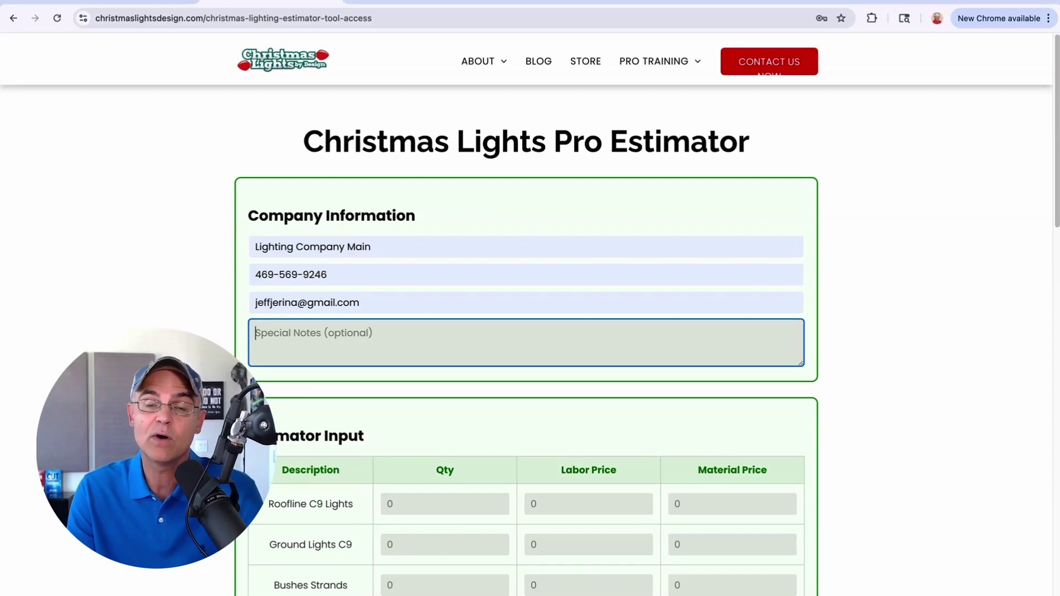
pyautogui.write('This ')
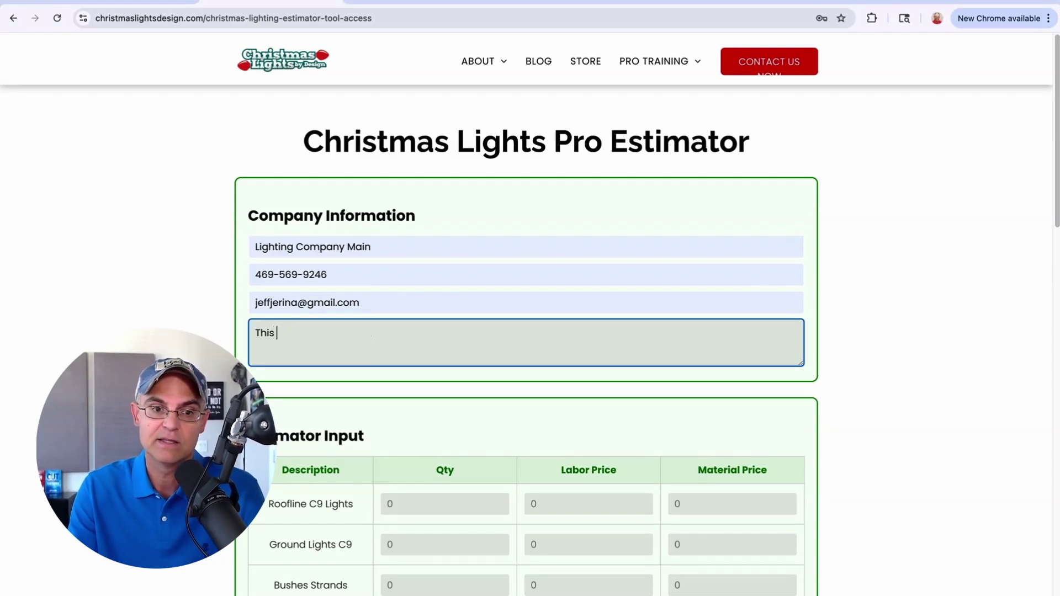
pyautogui.write('project includes')
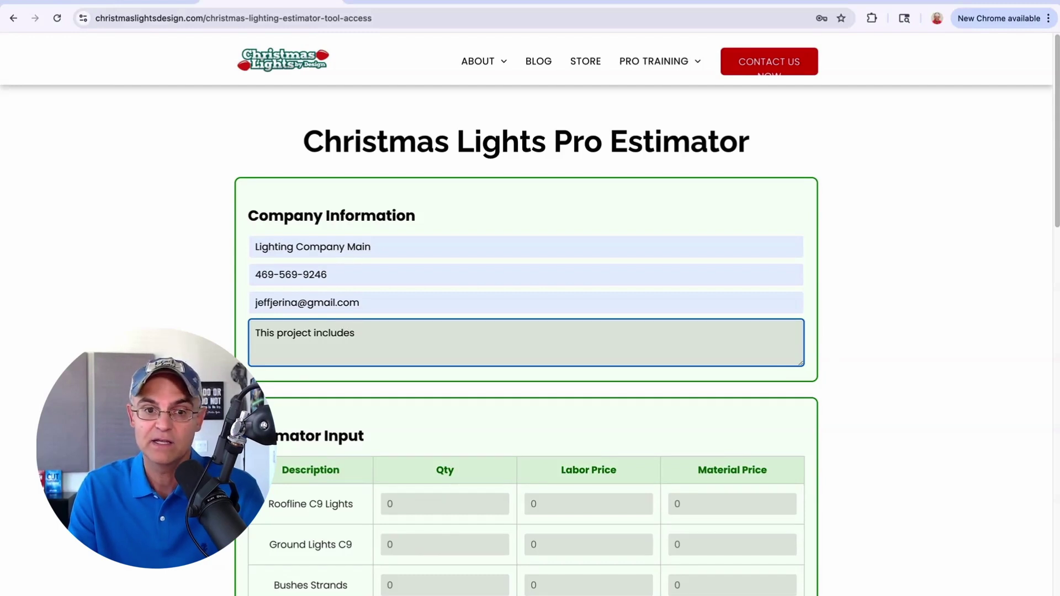
pyautogui.write(' installation')
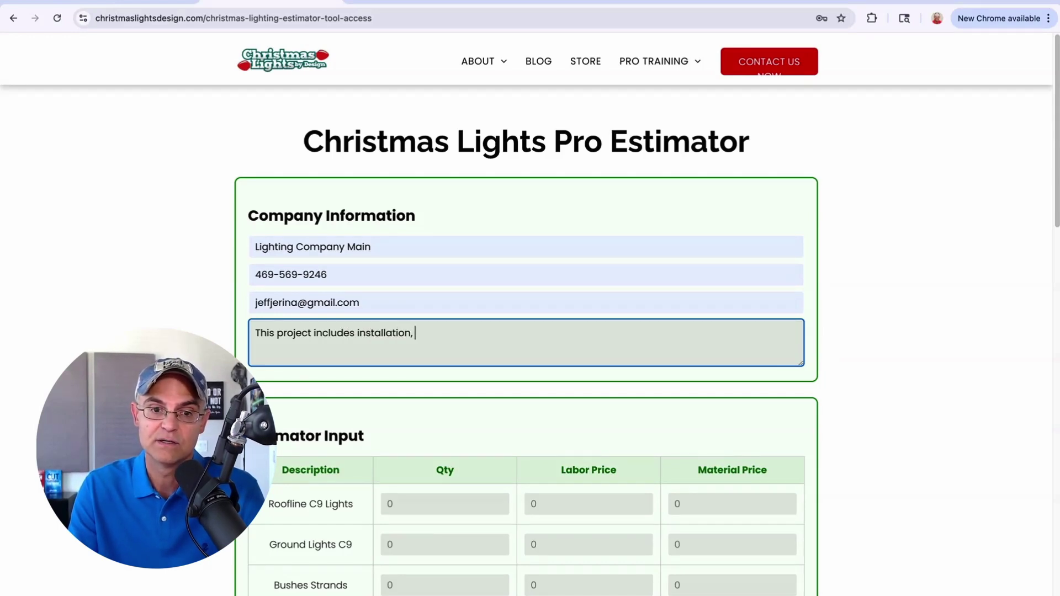
pyautogui.write(', remov')
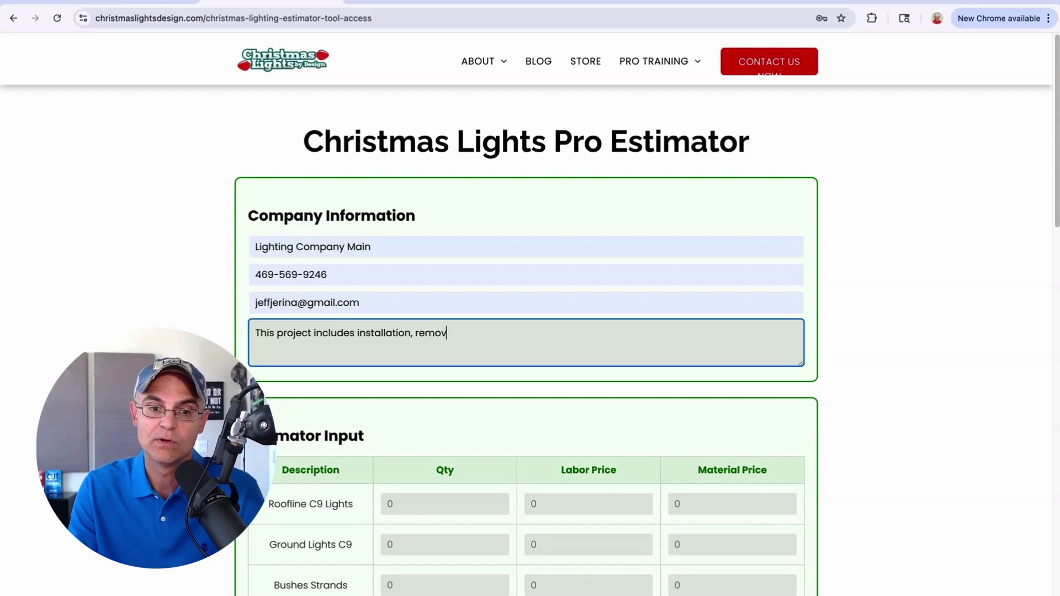
pyautogui.write('al, and ')
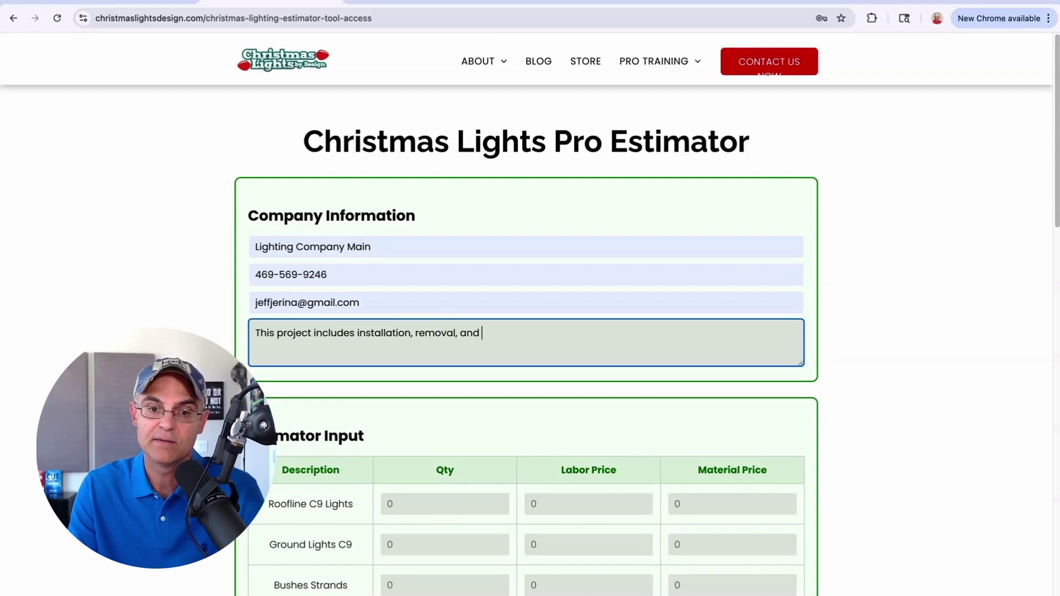
pyautogui.write('materials.')
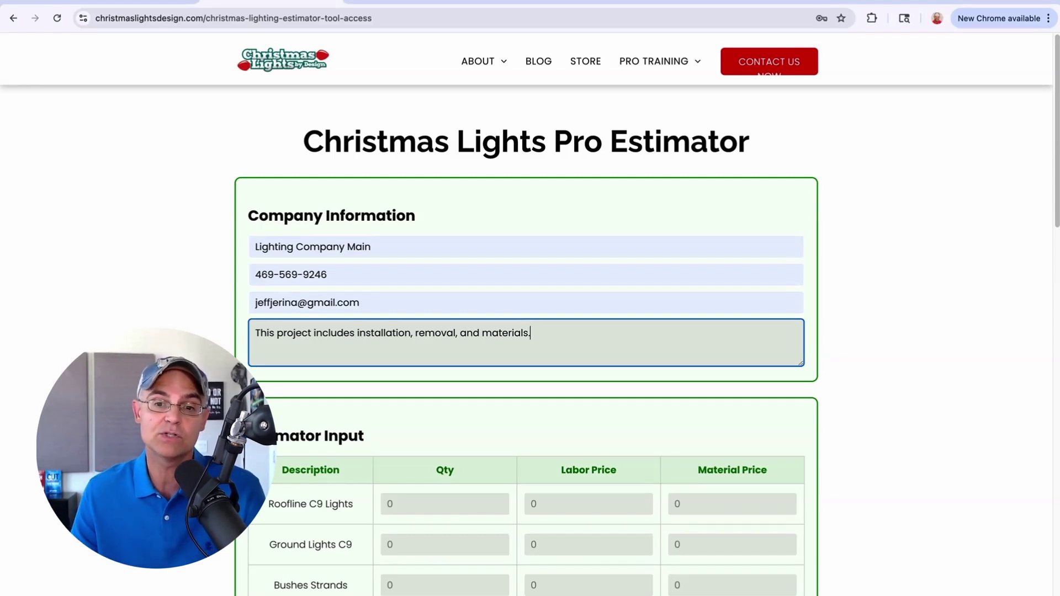
pyautogui.scroll(-5, 703, 380)
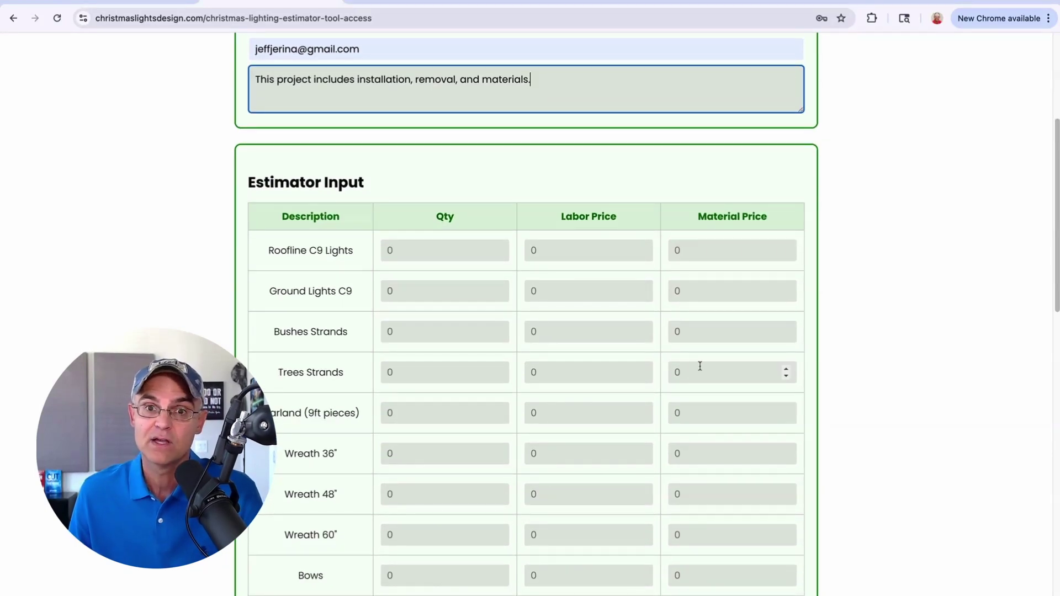
# Step: Price Roofline C9 Lights at quantity 250, labor 5, material 5
pyautogui.click(452, 251)
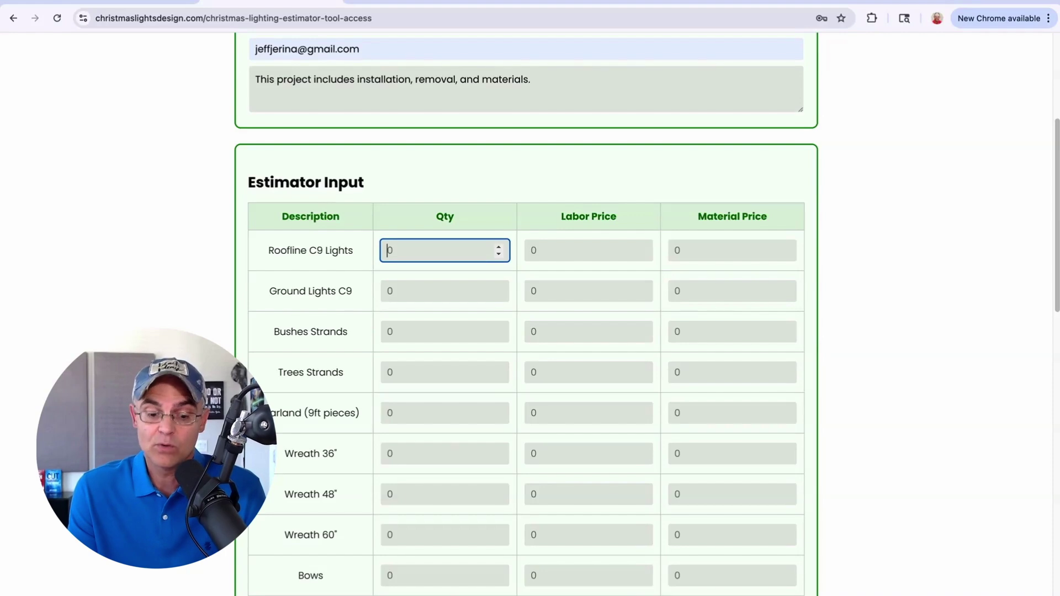
pyautogui.write('250')
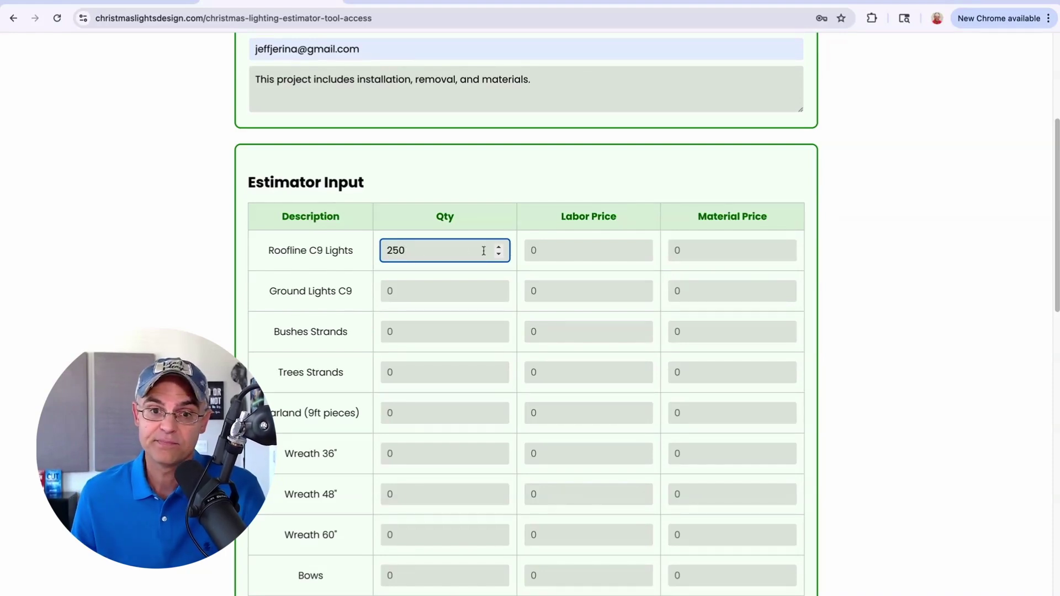
pyautogui.click(540, 252)
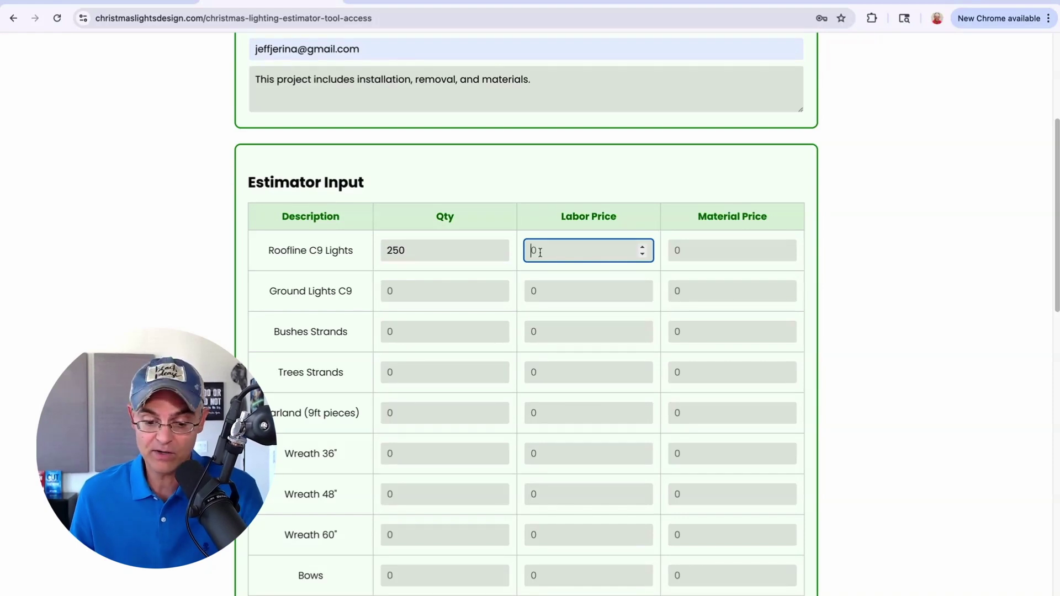
pyautogui.write('5')
pyautogui.click(729, 256)
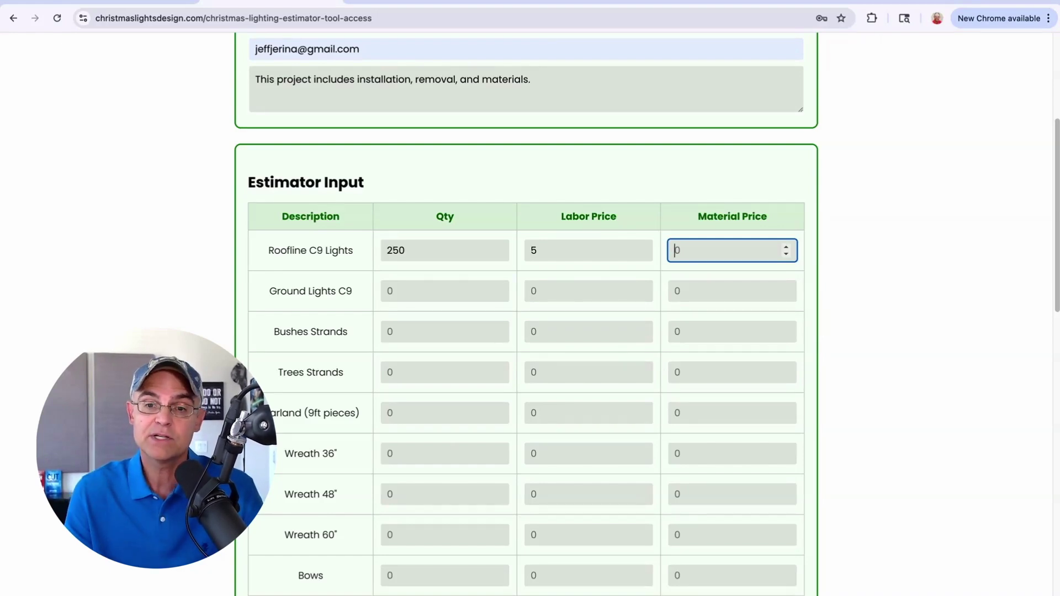
pyautogui.write('5')
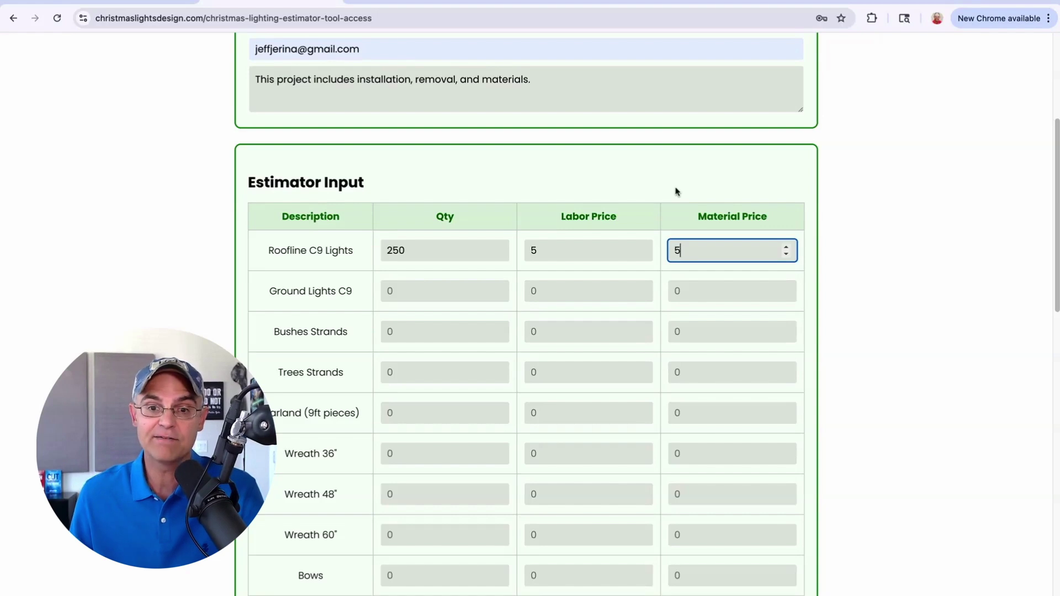
# Step: Price Ground Lights C9 at quantity 100, labor 5, material 5
pyautogui.click(451, 291)
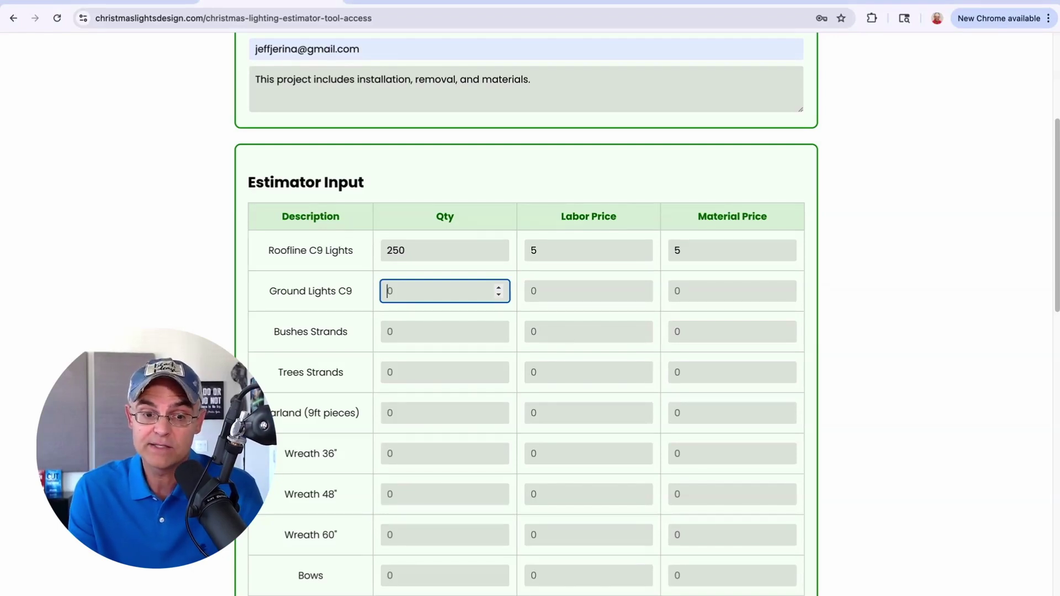
pyautogui.write('100')
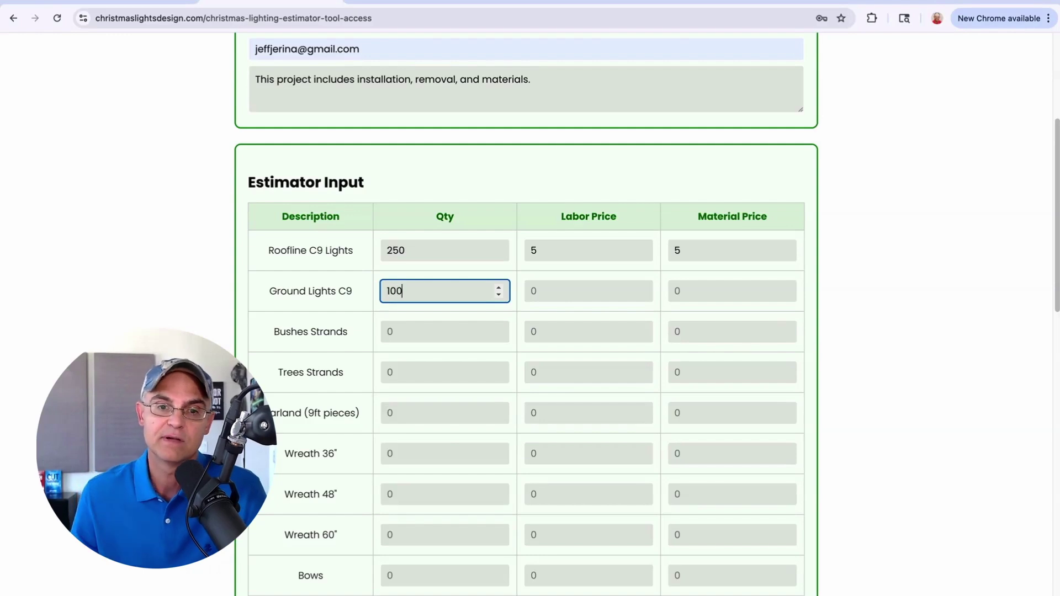
pyautogui.click(557, 290)
pyautogui.write('5')
pyautogui.click(702, 297)
pyautogui.write('5')
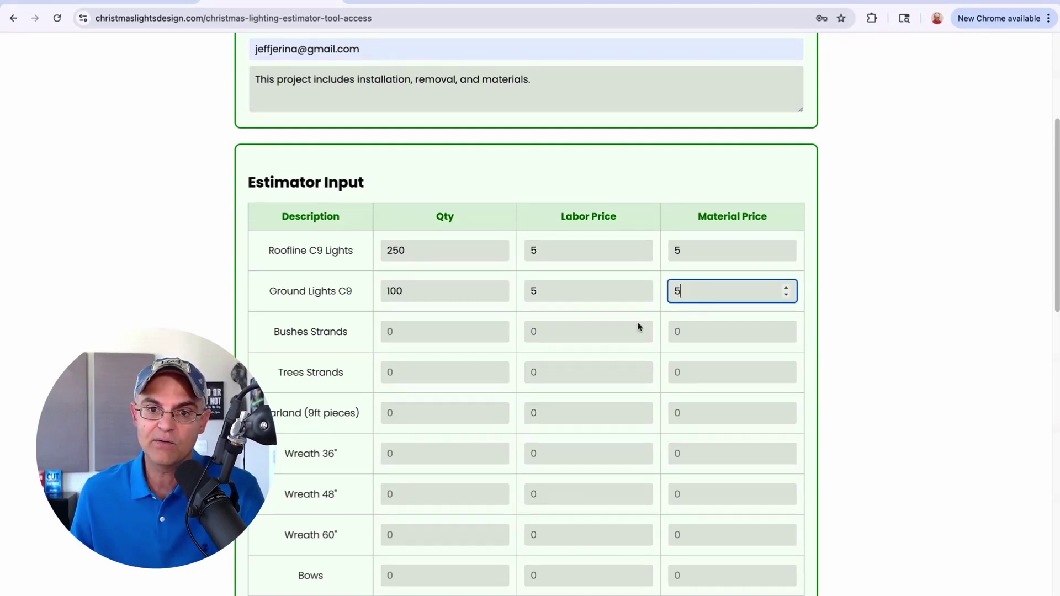
pyautogui.click(904, 341)
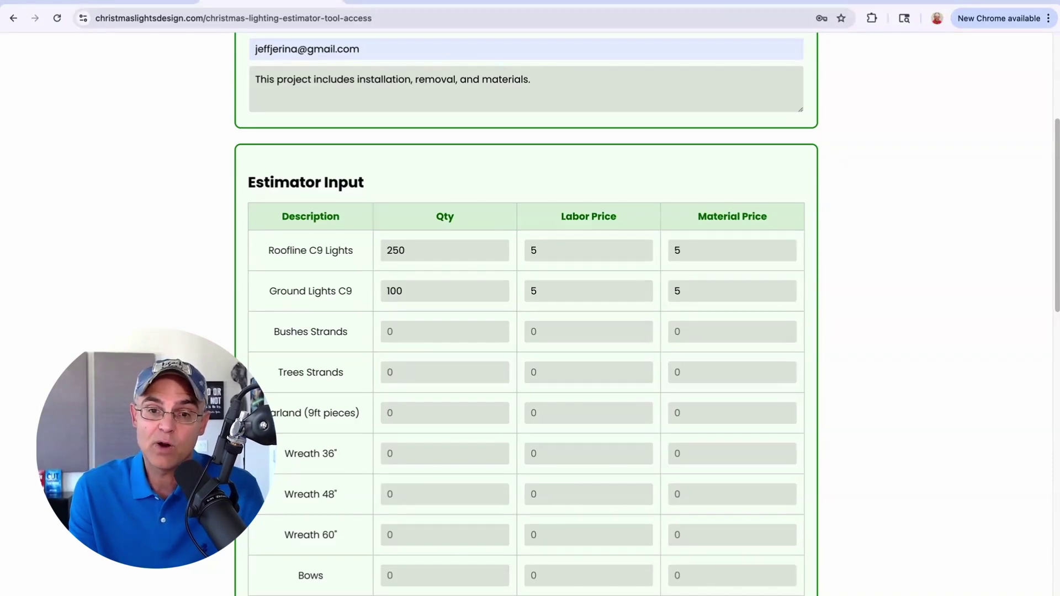
# Step: Price Wreath 36" at quantity 3, labor 25, material 100
pyautogui.scroll(-5, 898, 376)
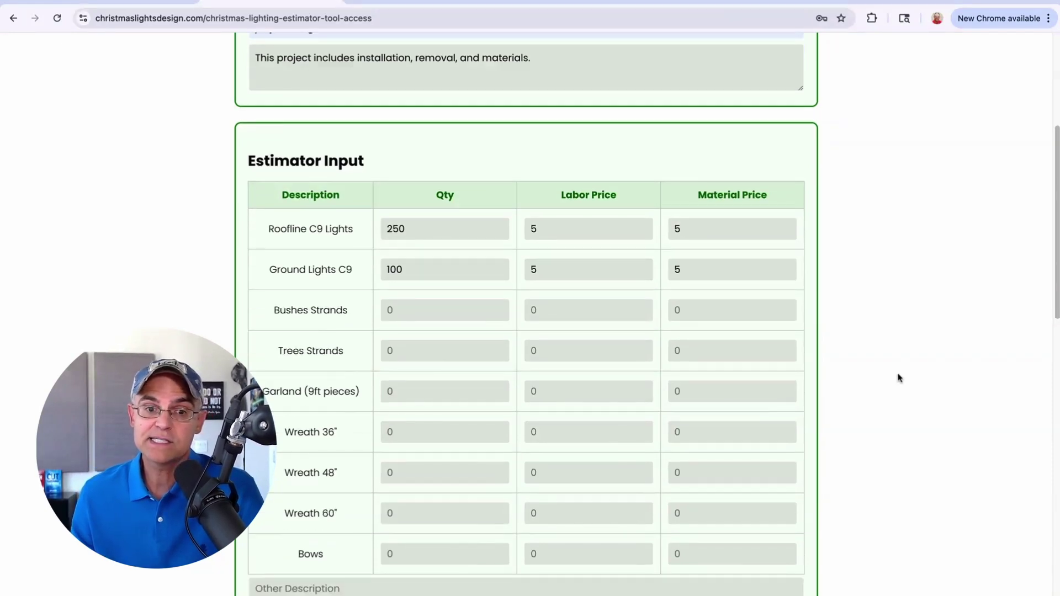
pyautogui.click(435, 332)
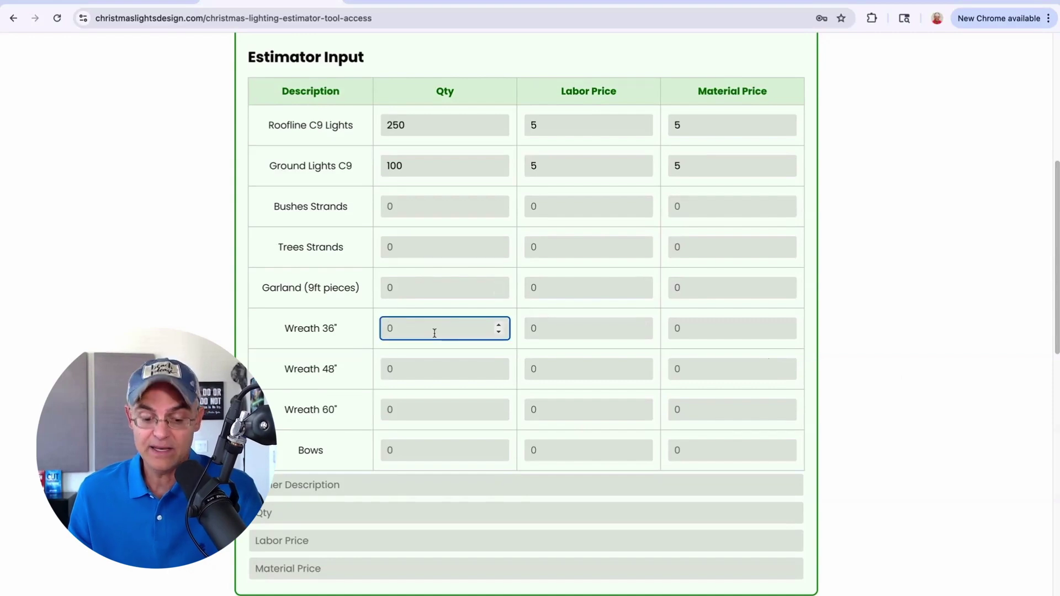
pyautogui.write('3')
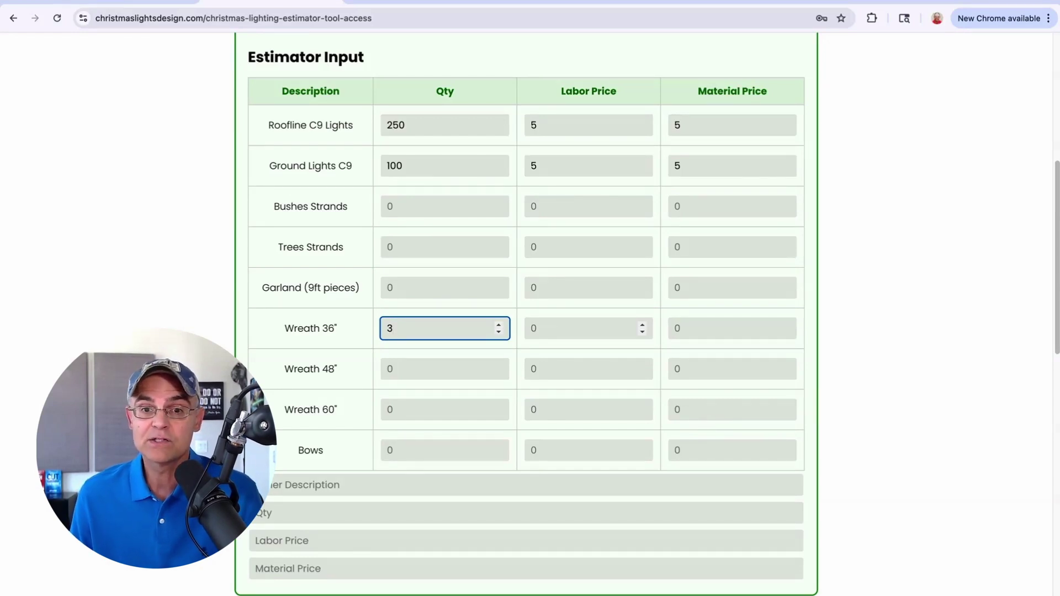
pyautogui.press('Tab')
pyautogui.write('2')
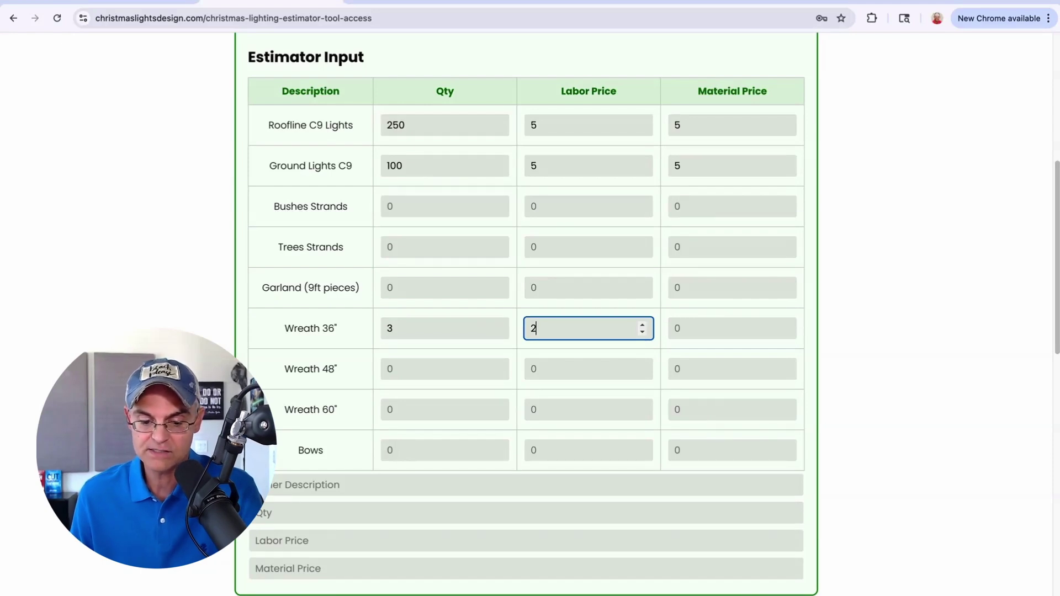
pyautogui.write('5')
pyautogui.click(756, 326)
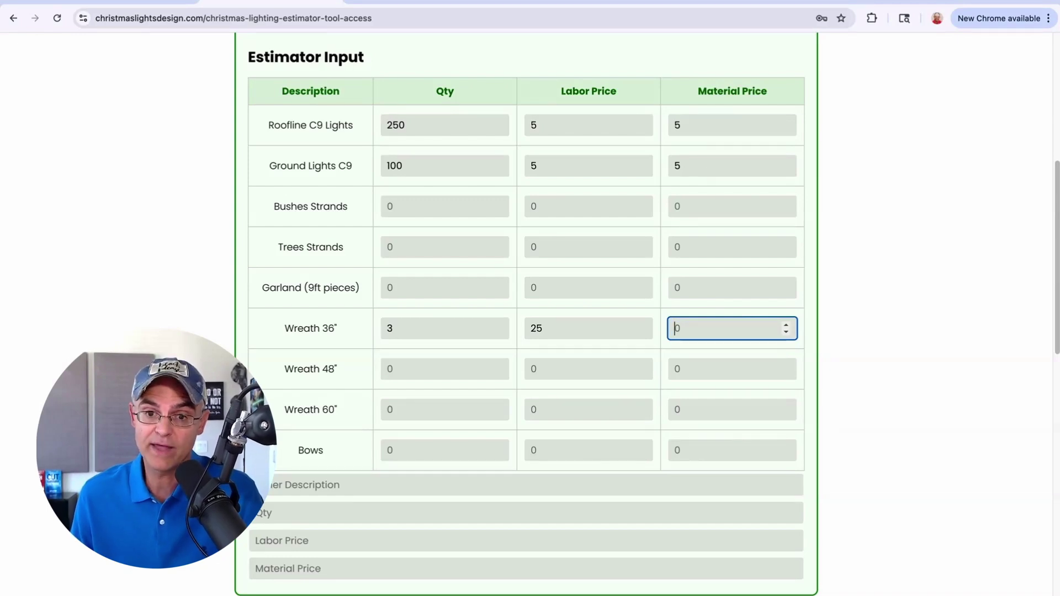
pyautogui.write('100')
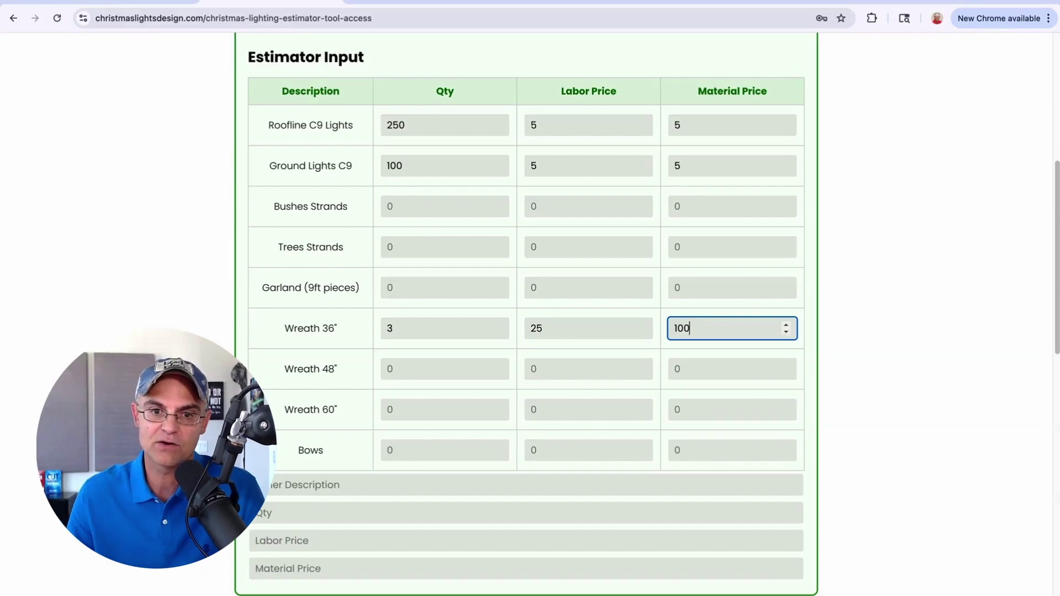
pyautogui.click(883, 466)
pyautogui.scroll(-1, 883, 466)
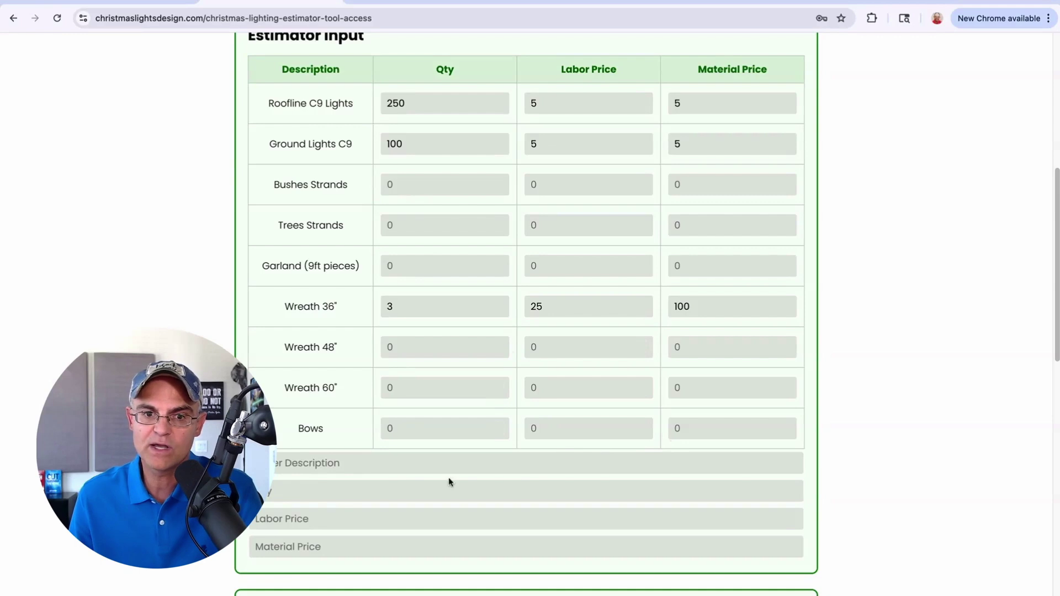
# Step: Add custom item 'Small lights around front door arch' with quantity 20, labor 5, material 5
pyautogui.click(395, 466)
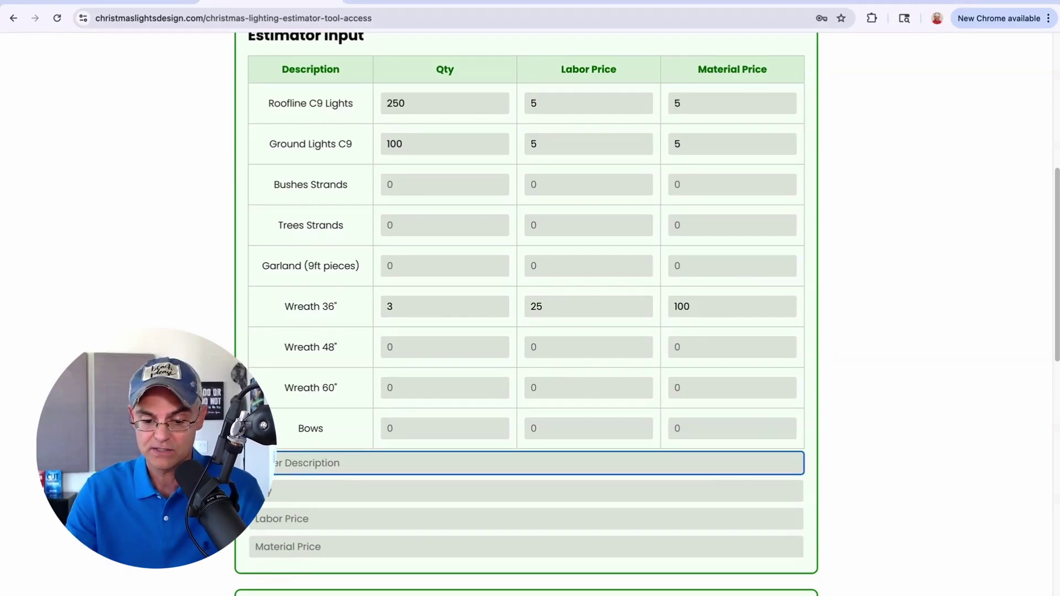
pyautogui.write('S')
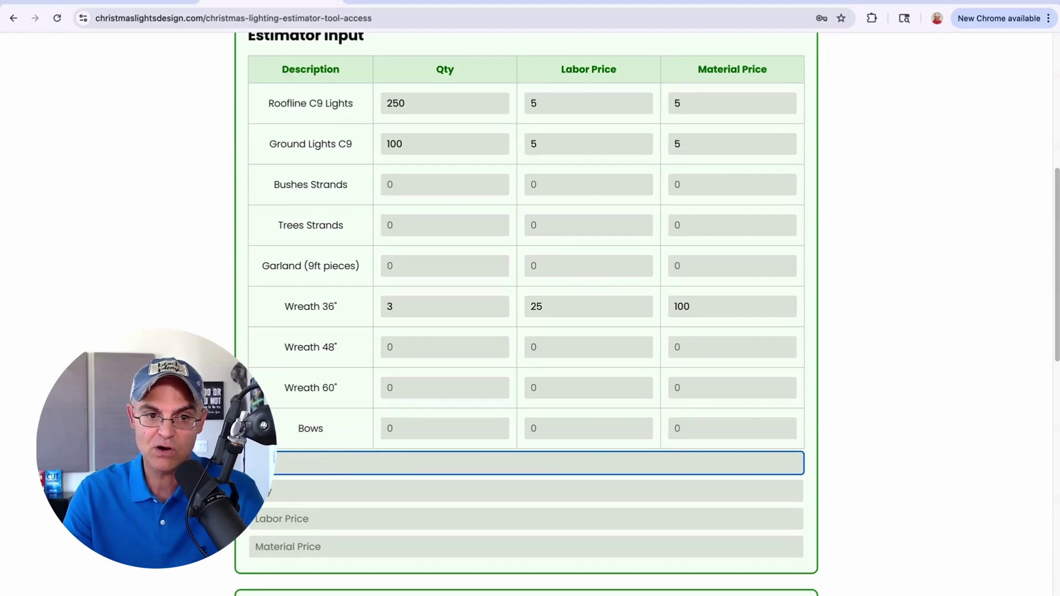
pyautogui.write('mall lights around front door arch')
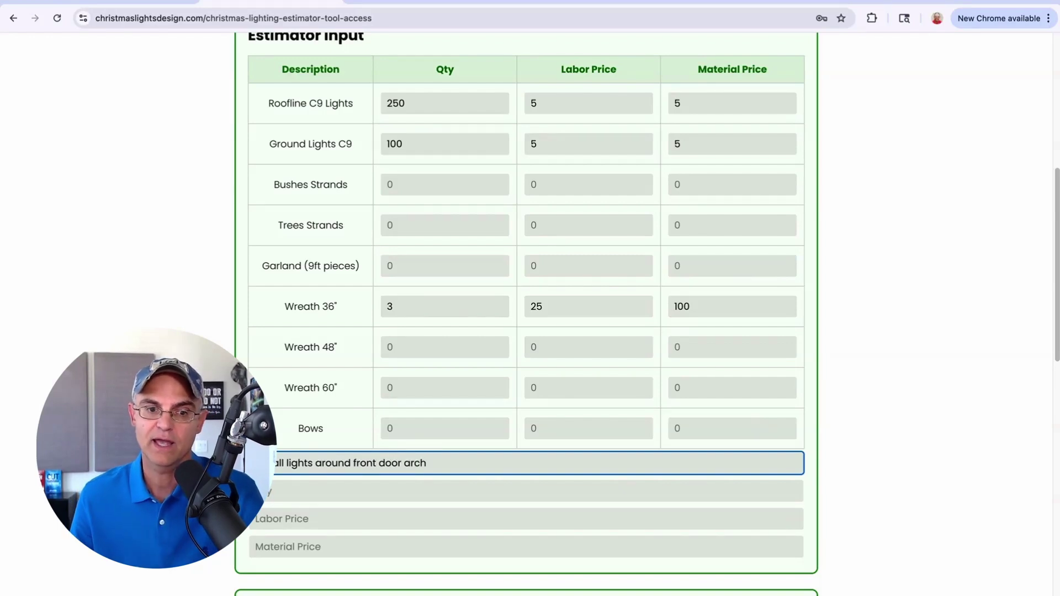
pyautogui.click(312, 493)
pyautogui.write('20')
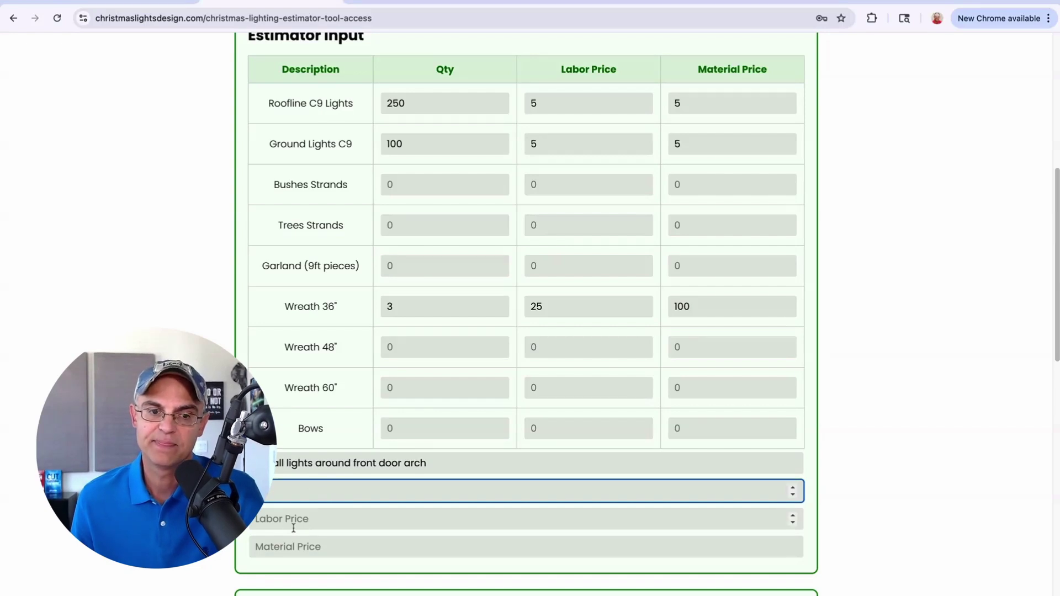
pyautogui.click(287, 525)
pyautogui.write('5')
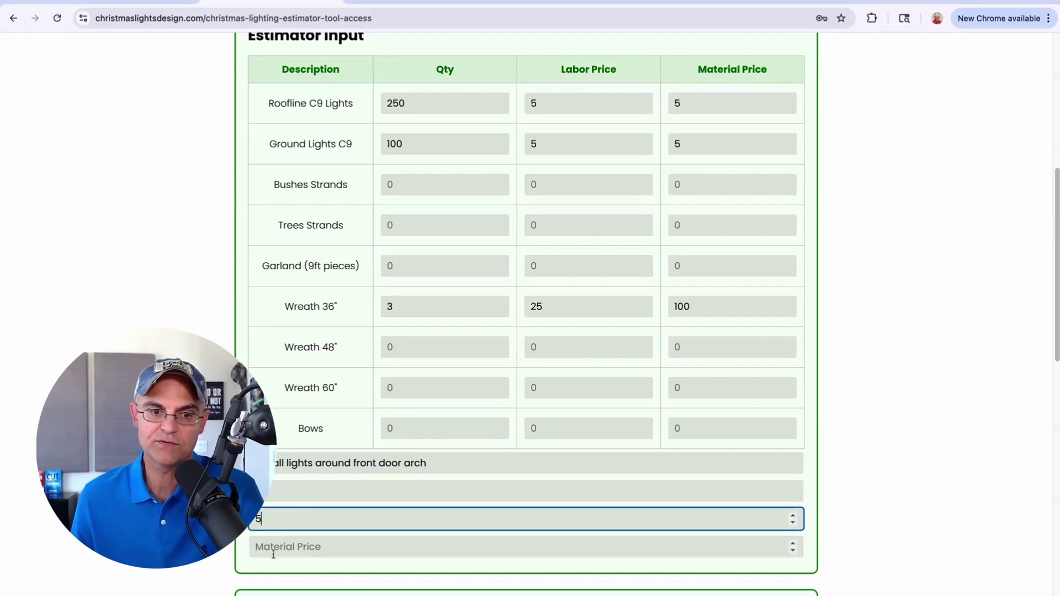
pyautogui.click(273, 553)
pyautogui.write('5')
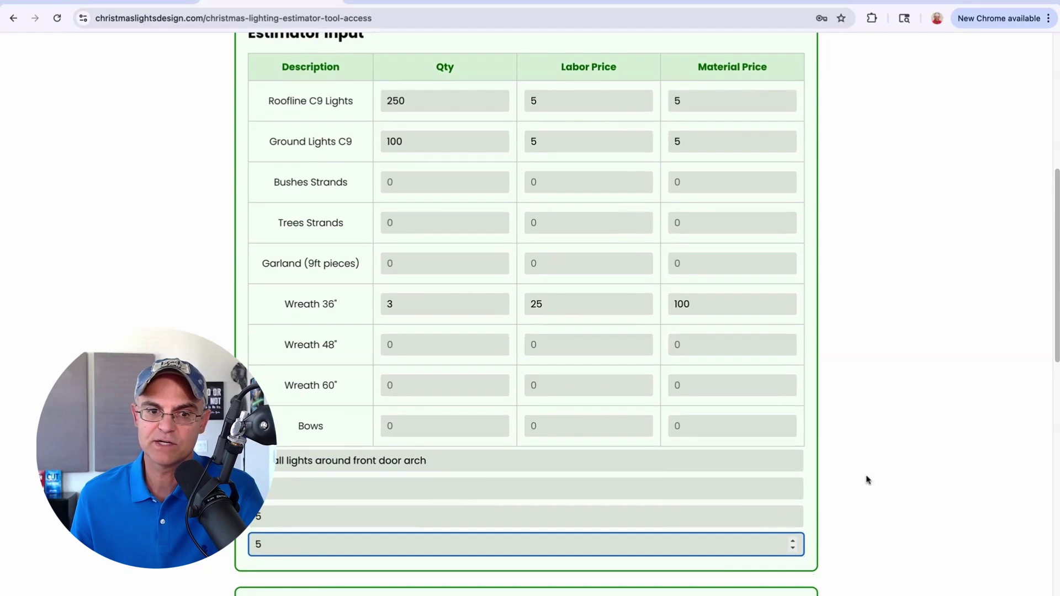
pyautogui.click(889, 486)
pyautogui.scroll(-7, 892, 487)
# Step: Set a 20% labor-only discount and enter the recipient's e-mail address
pyautogui.click(367, 301)
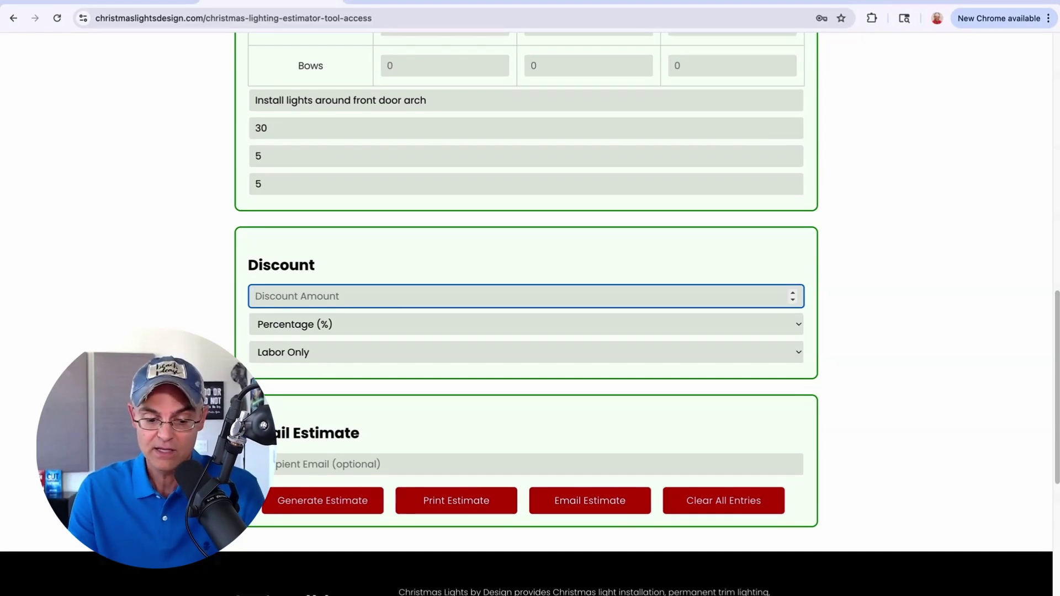
pyautogui.write('20')
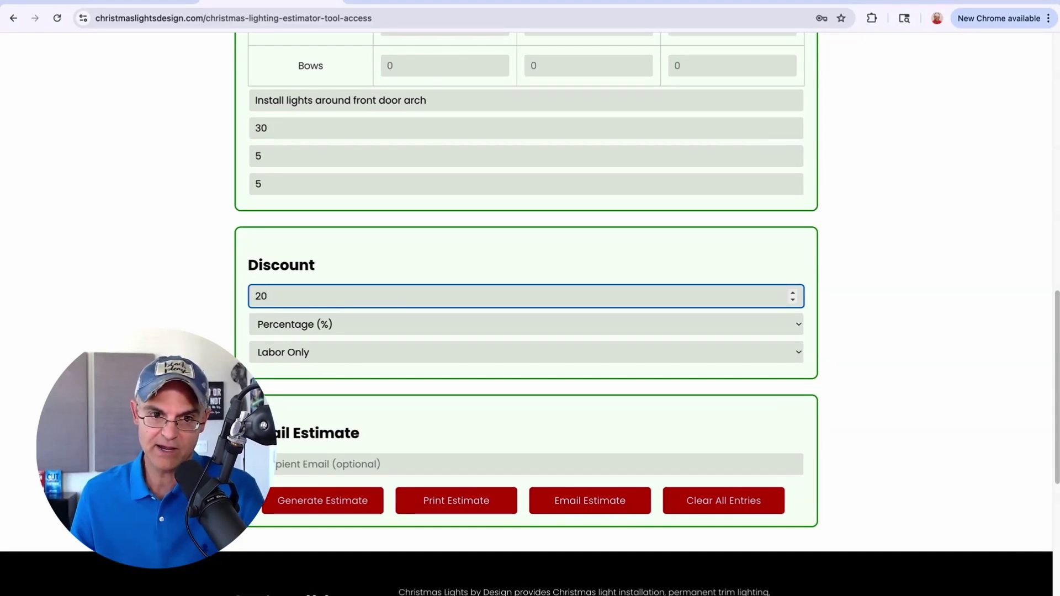
pyautogui.click(472, 322)
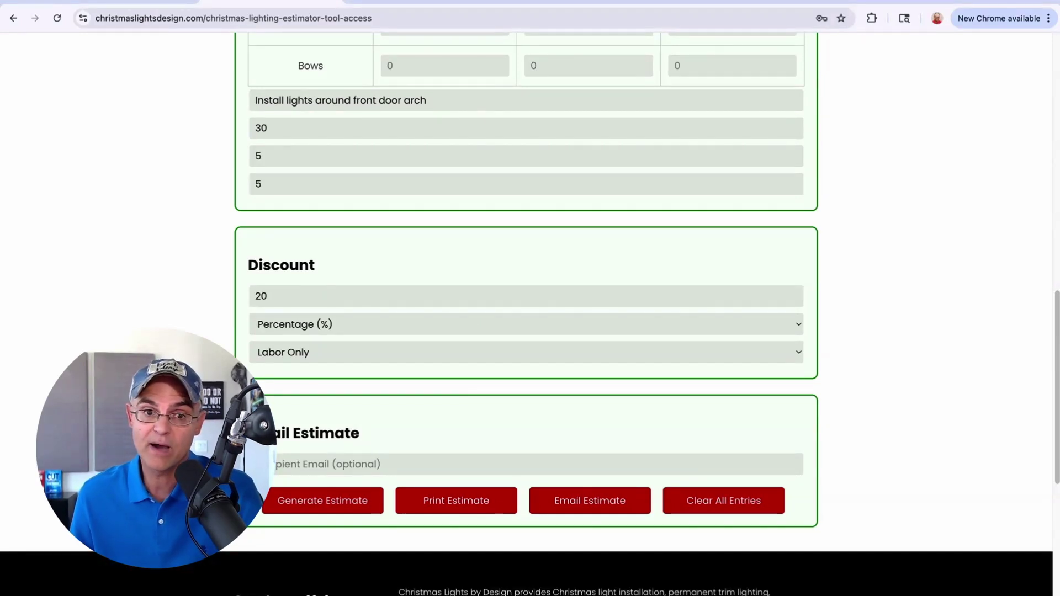
pyautogui.click(418, 331)
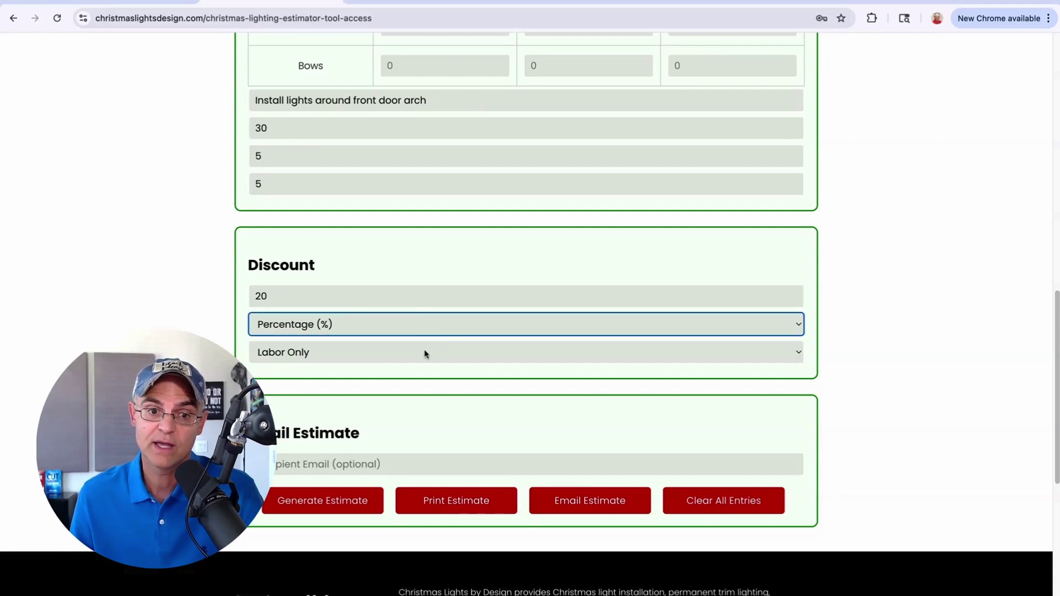
pyautogui.click(396, 357)
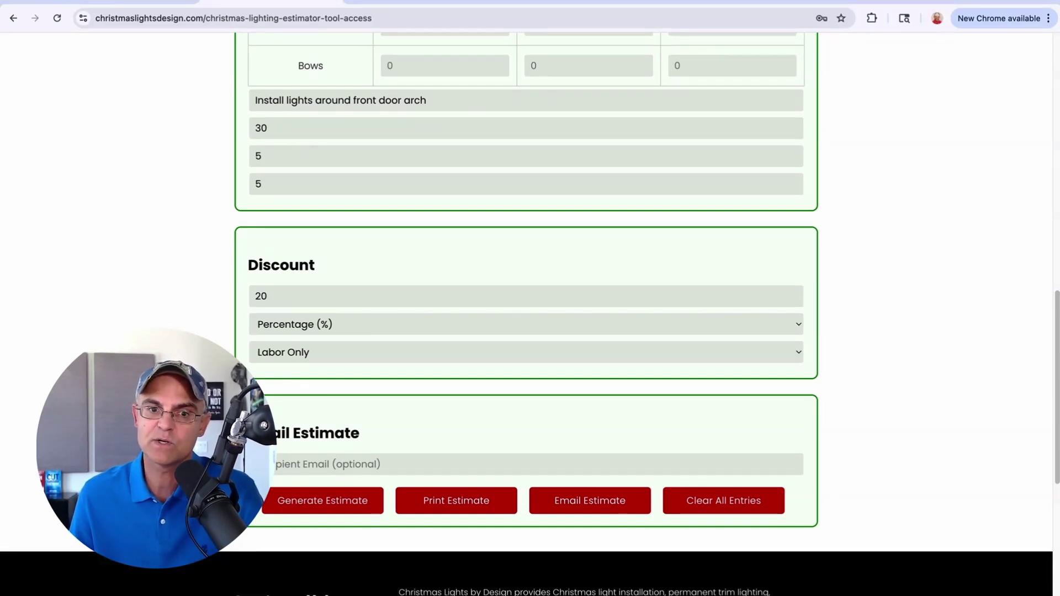
pyautogui.click(362, 464)
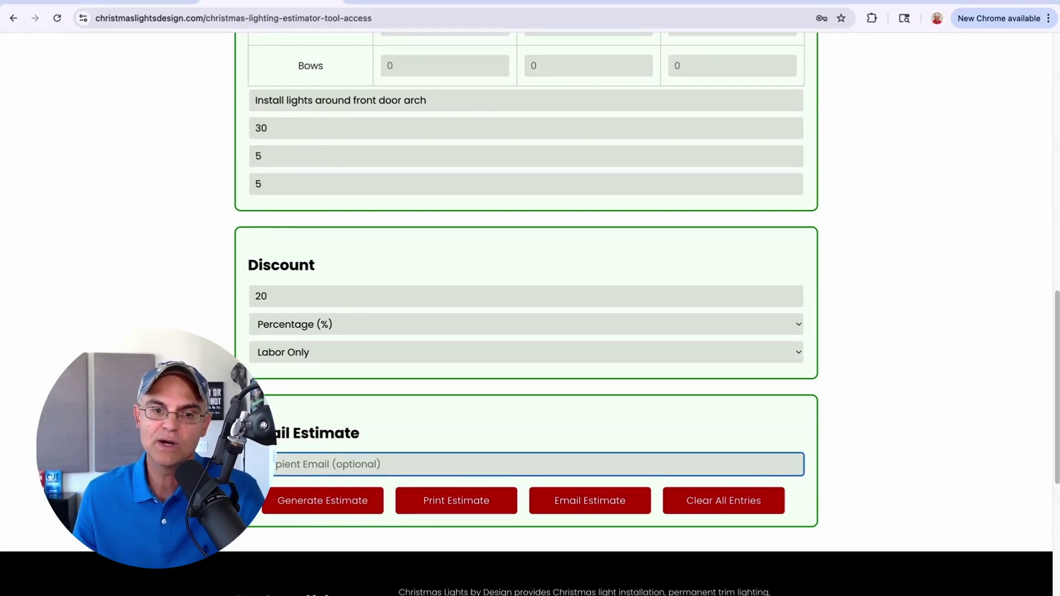
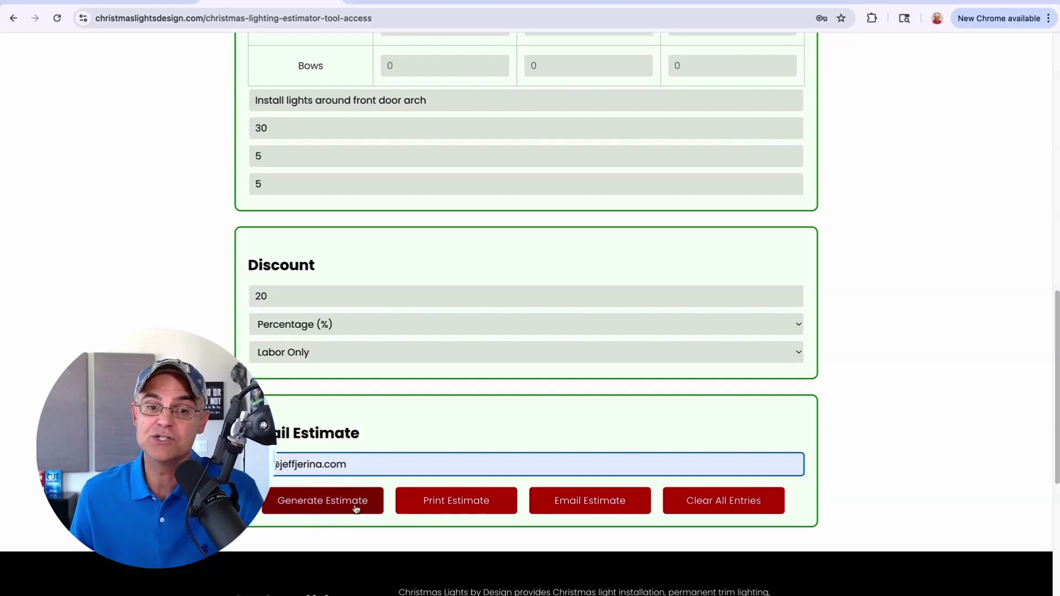
# Step: Generate the estimate and review labor $1580.00, materials $2200.00 and the $3780.00 total
pyautogui.click(356, 509)
pyautogui.scroll(-3, 932, 427)
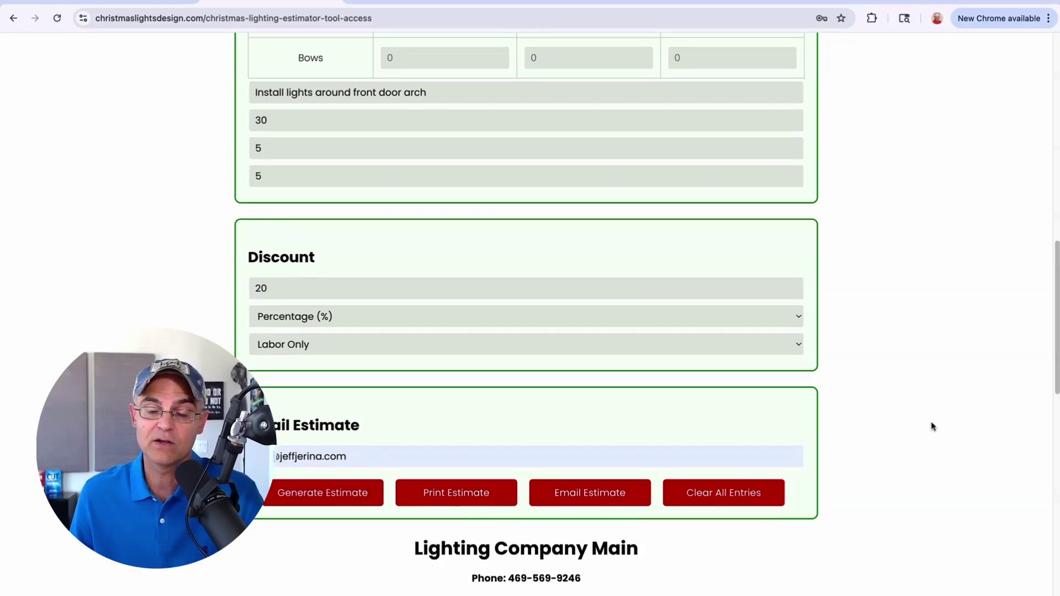
pyautogui.scroll(-5, 932, 426)
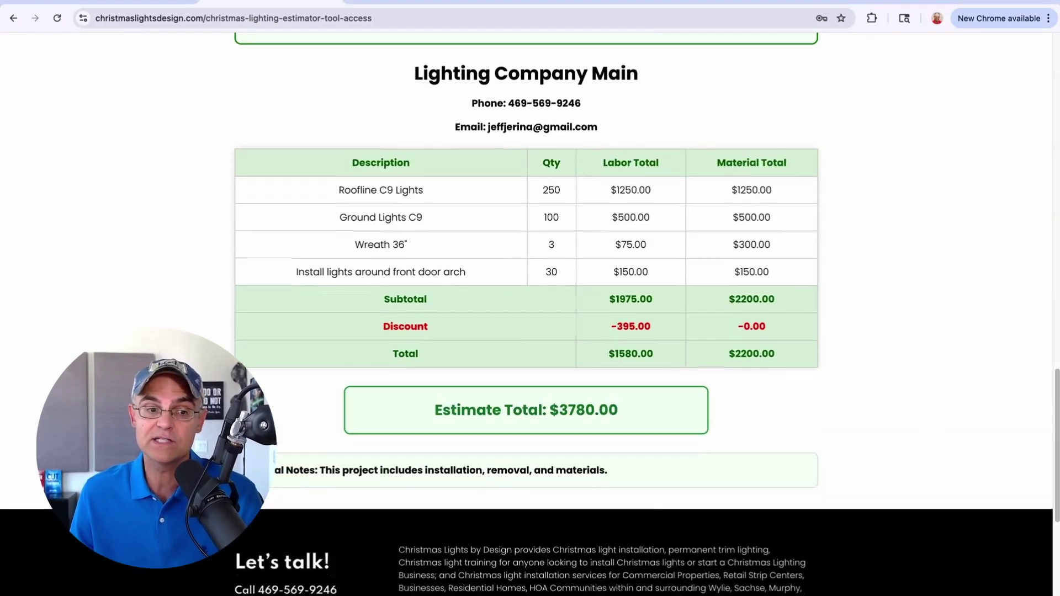
pyautogui.scroll(1, 932, 426)
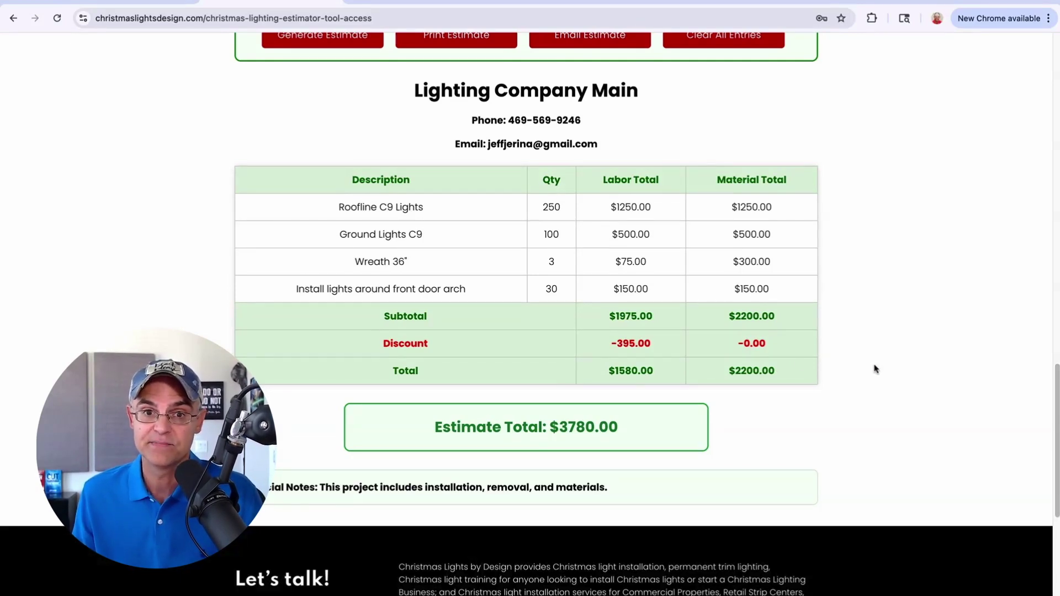
pyautogui.scroll(1, 883, 331)
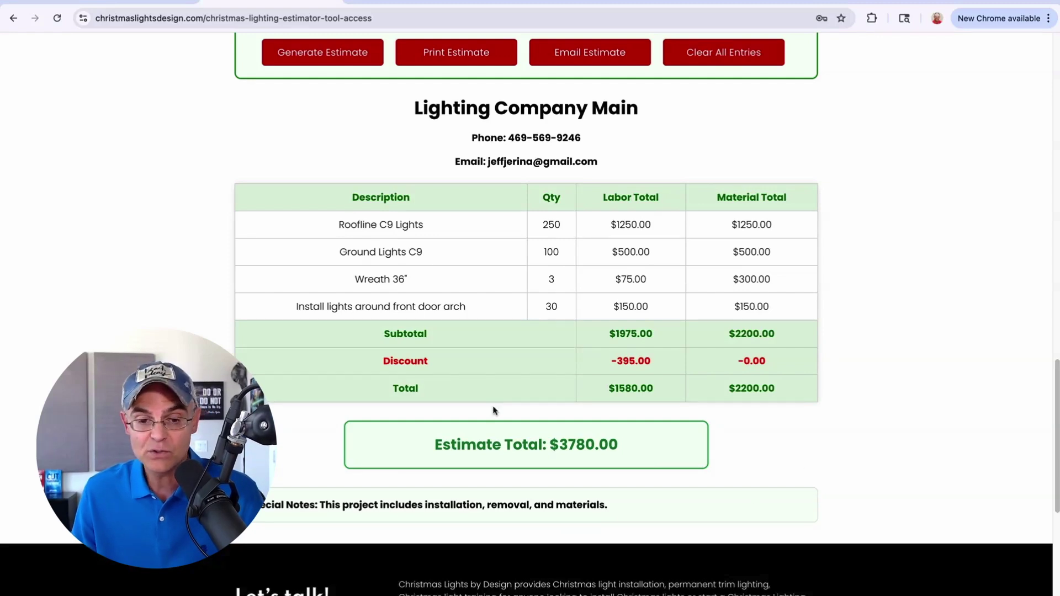
pyautogui.scroll(2, 821, 435)
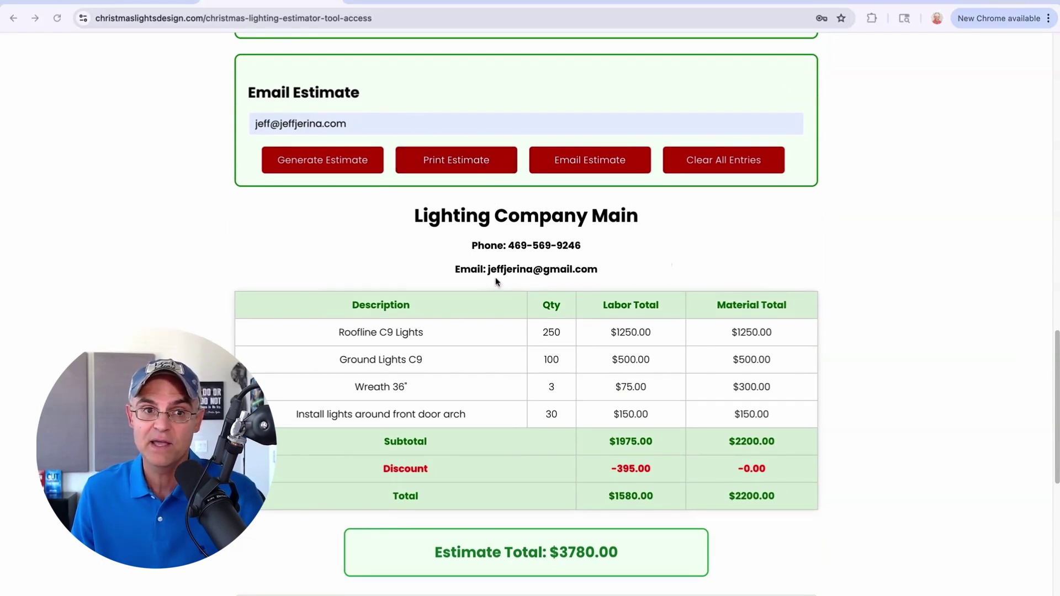
pyautogui.click(456, 161)
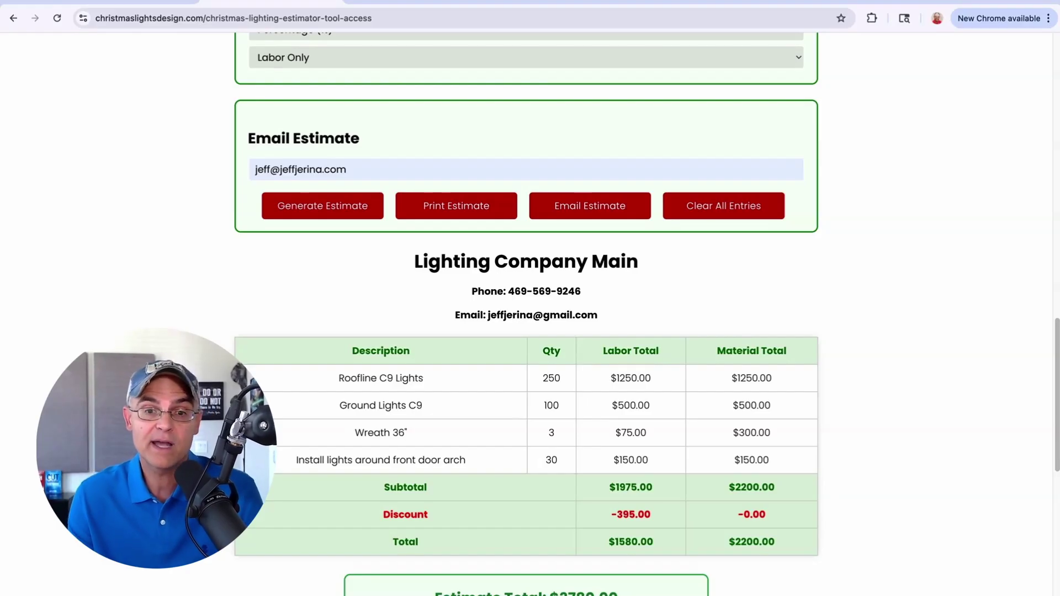
pyautogui.click(599, 210)
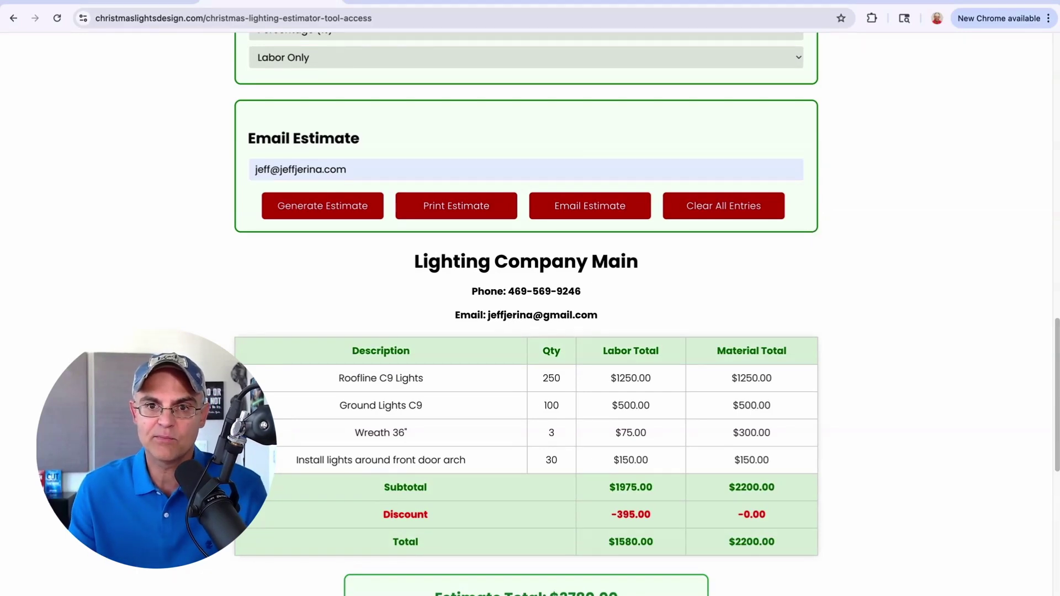
# Step: Clear all entries and confirm every item value is back to 0
pyautogui.scroll(-1, 845, 254)
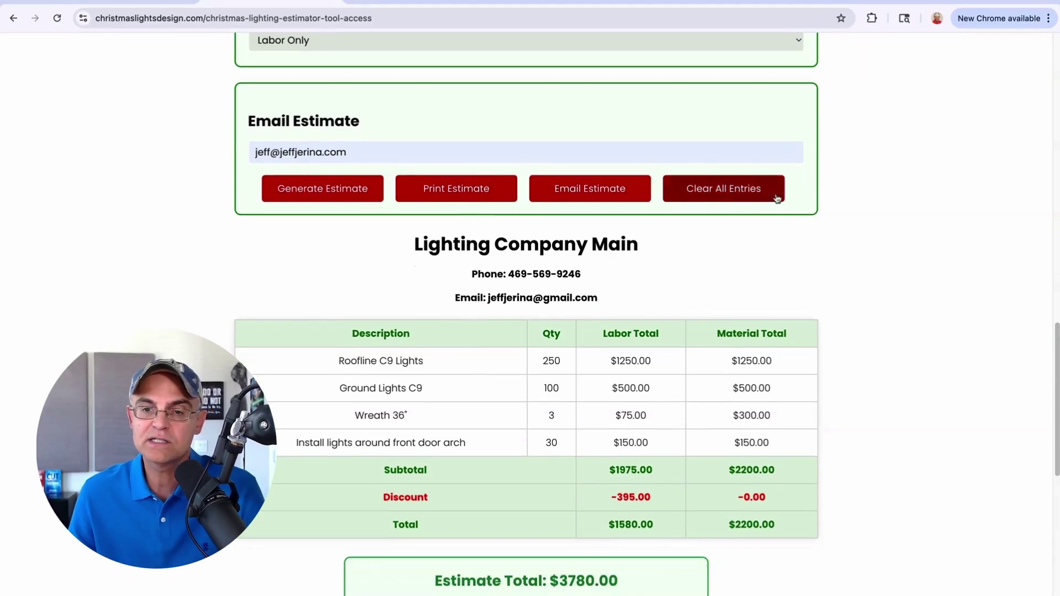
pyautogui.click(755, 200)
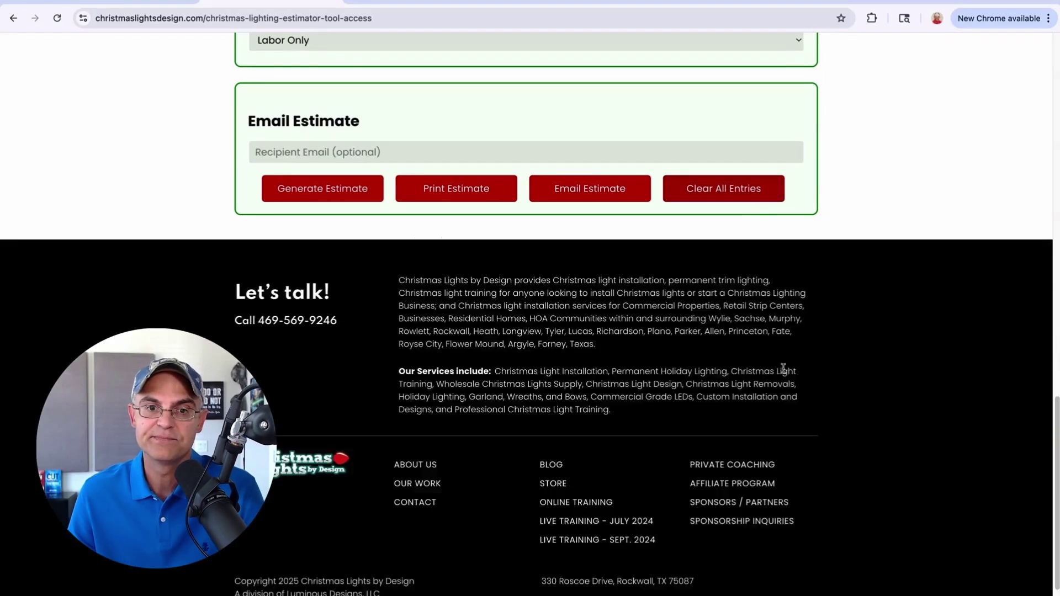
pyautogui.scroll(20, 784, 367)
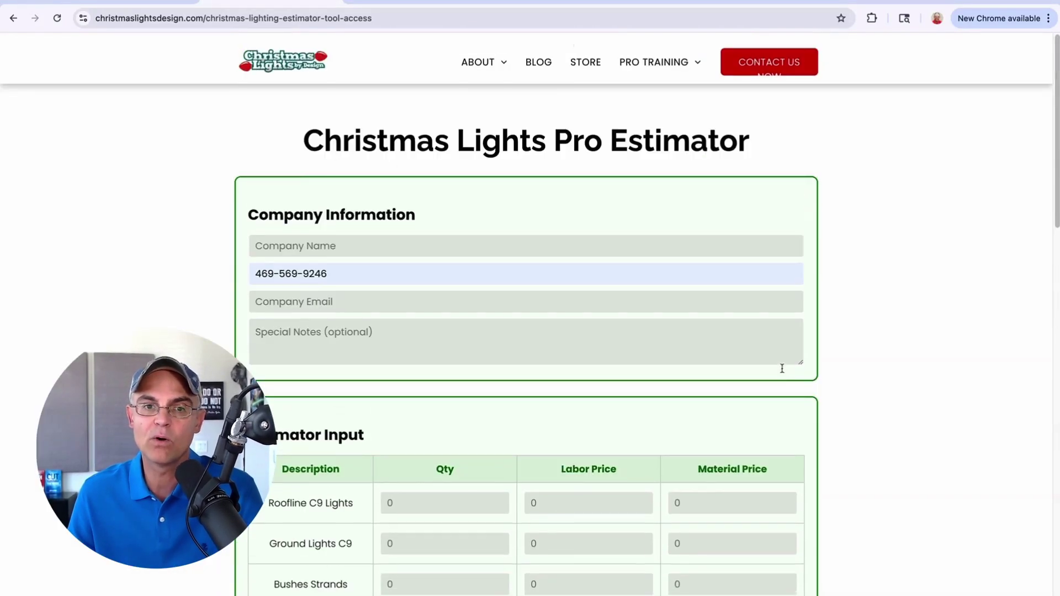
pyautogui.scroll(-4, 879, 374)
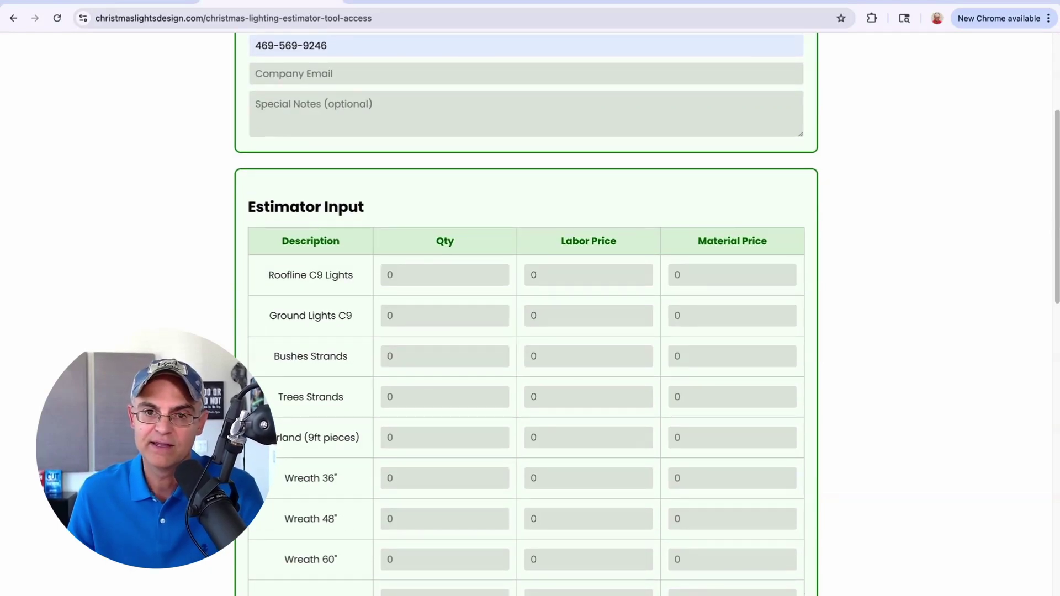
pyautogui.scroll(-6, 525, 313)
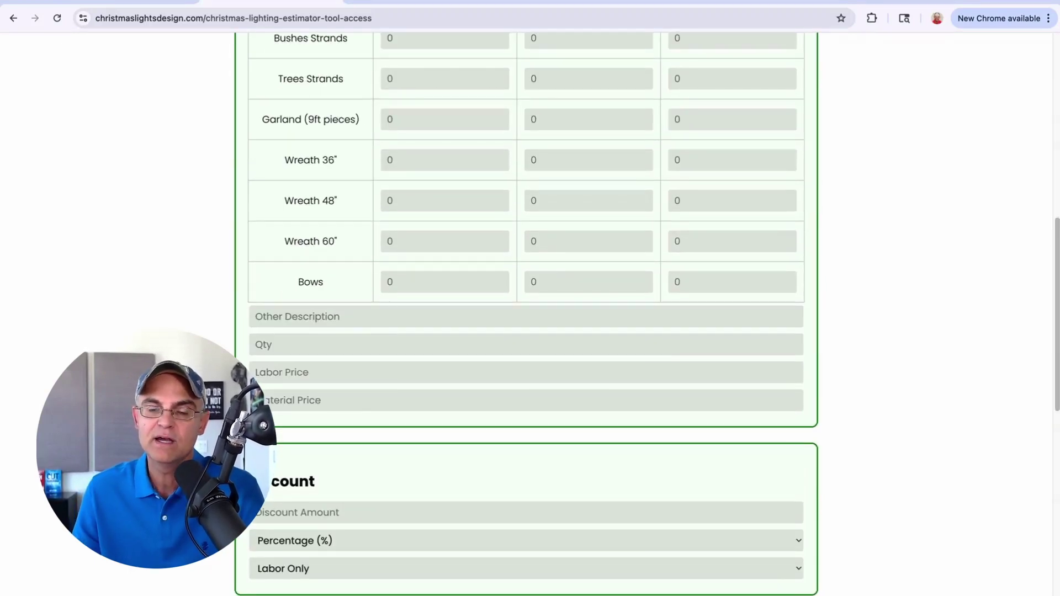